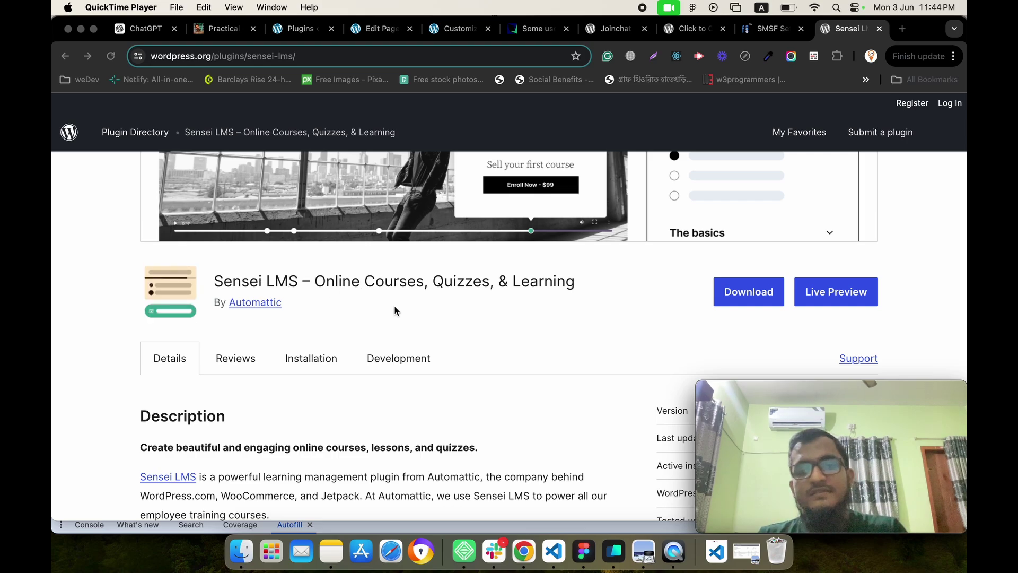
- Scroll through the Sensei LMS plugin page on wordpress.org to review its details
scroll(395, 311, "up", 1)
scroll(476, 357, "down", 5)
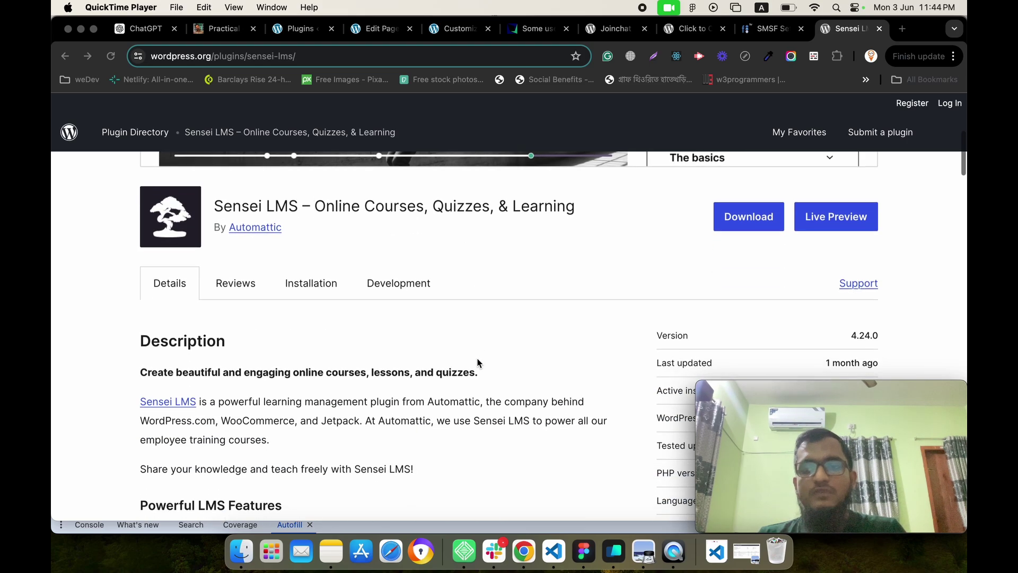
scroll(476, 358, "up", 1)
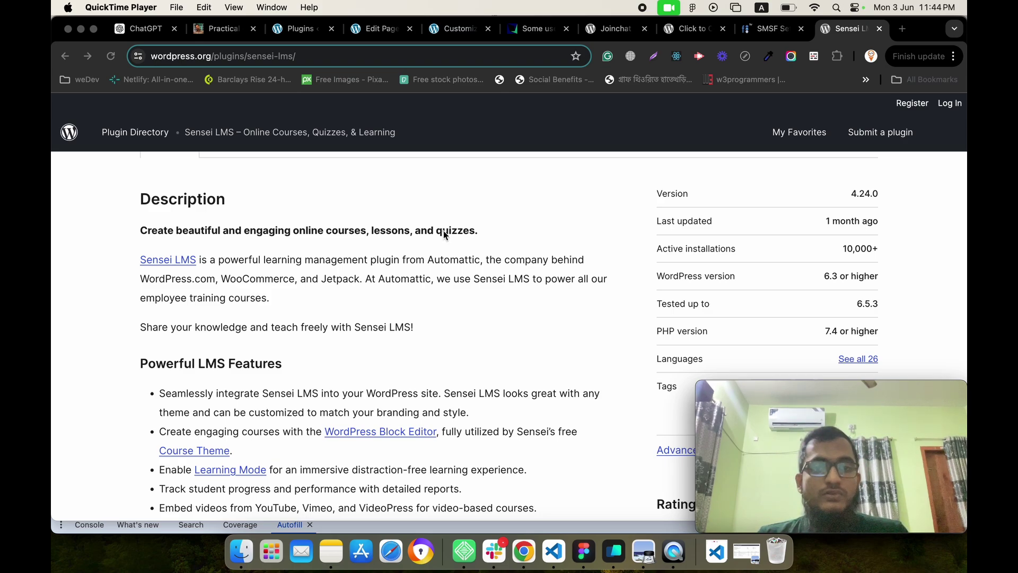
scroll(442, 237, "up", 5)
scroll(442, 237, "down", 1)
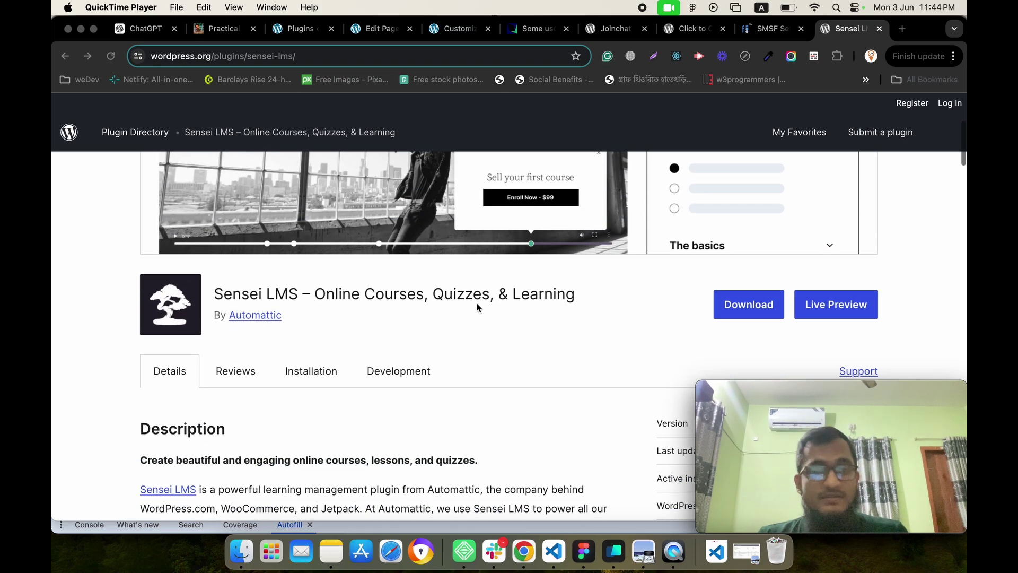
scroll(583, 303, "up", 3)
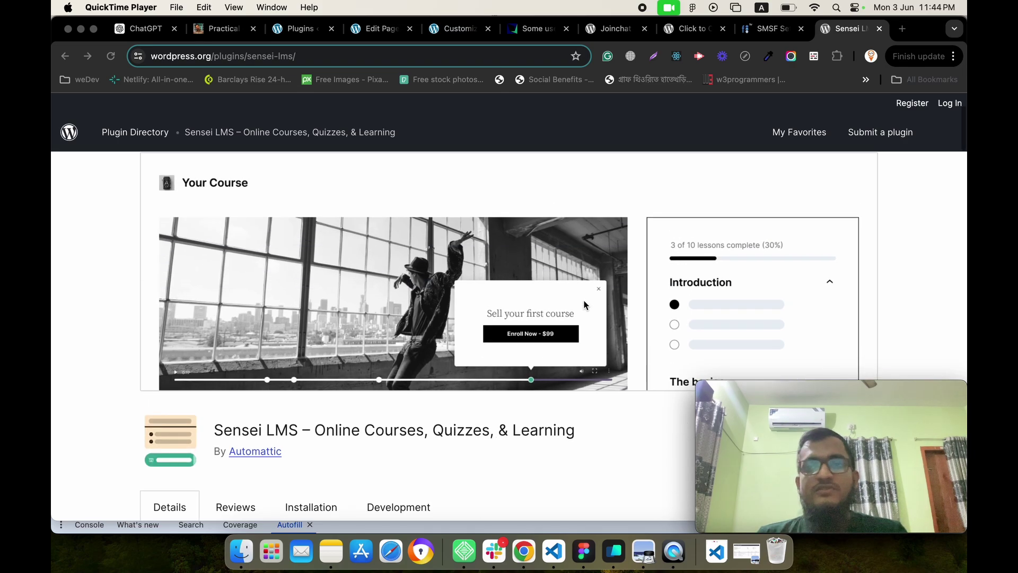
scroll(463, 279, "up", 2)
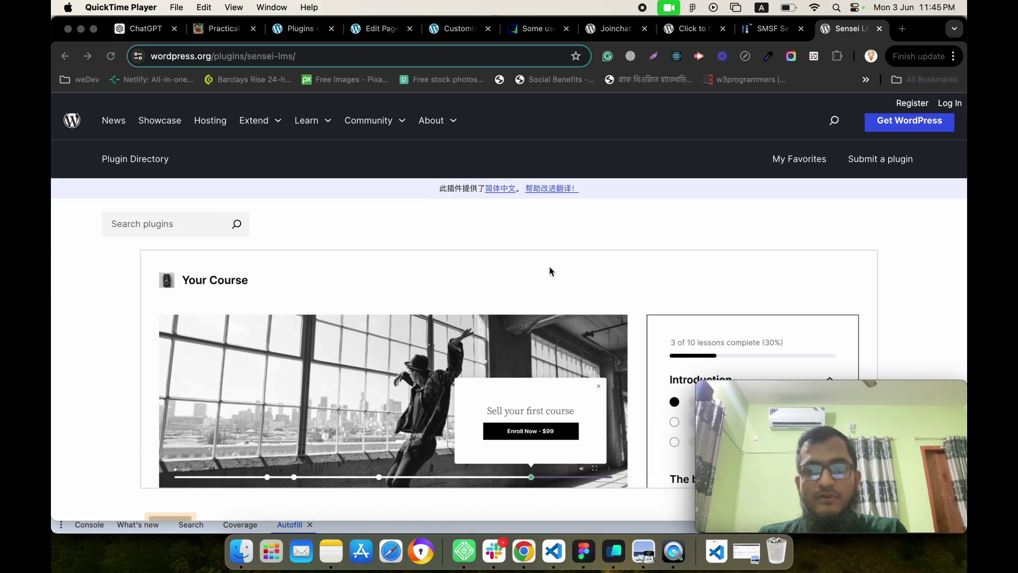
scroll(550, 269, "down", 3)
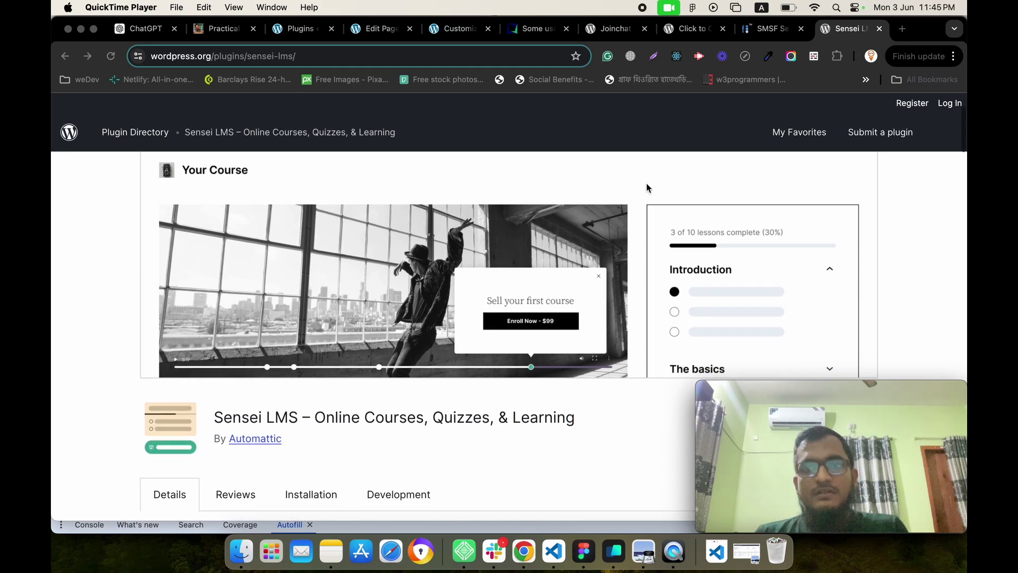
scroll(664, 191, "down", 4)
- From the SMSF Setup Course page, open wp-admin via My SMSF in a new tab
left_click(771, 28)
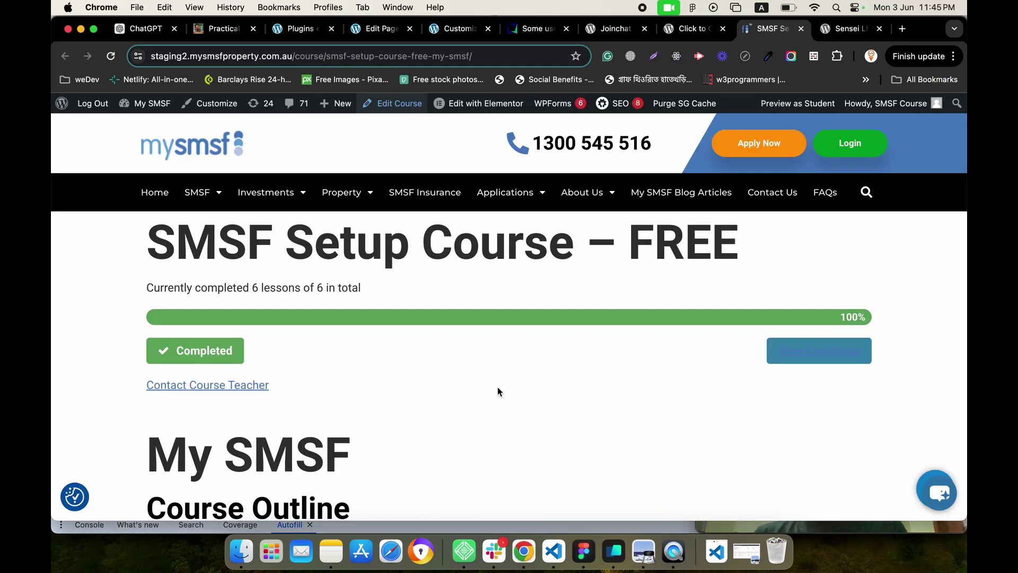
scroll(497, 386, "down", 2)
scroll(498, 314, "down", 1)
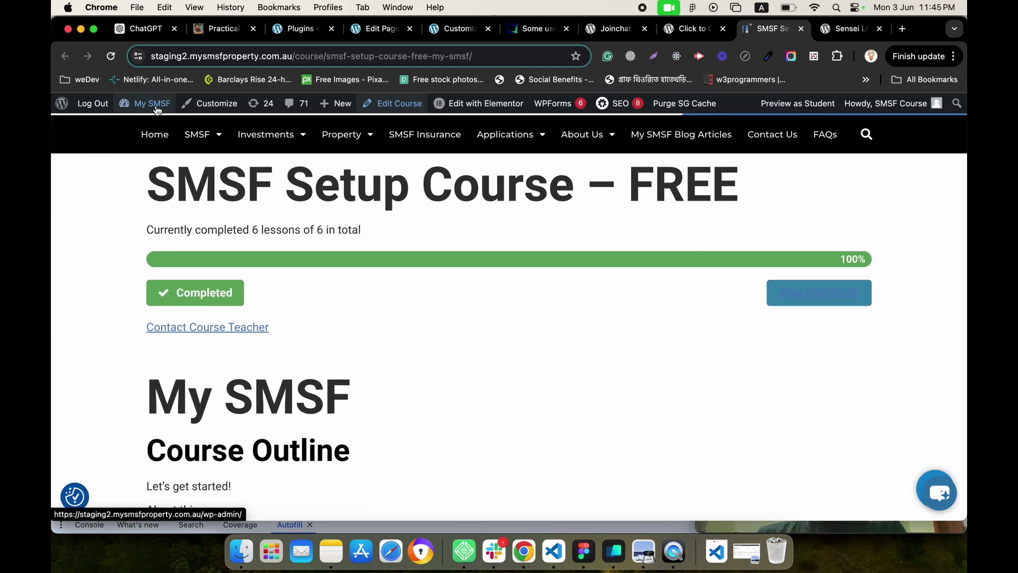
left_click(260, 103, "super")
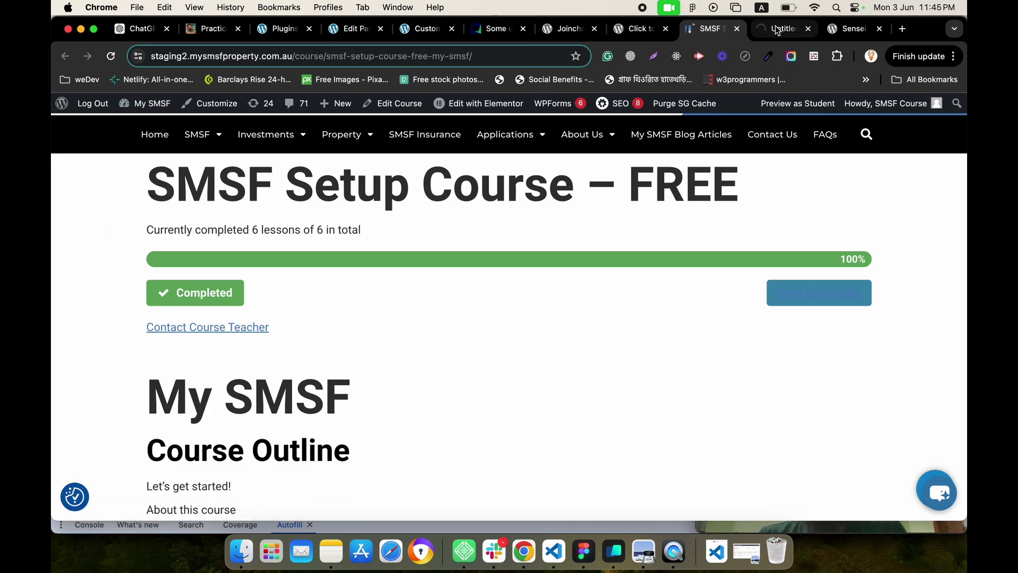
left_click(775, 26)
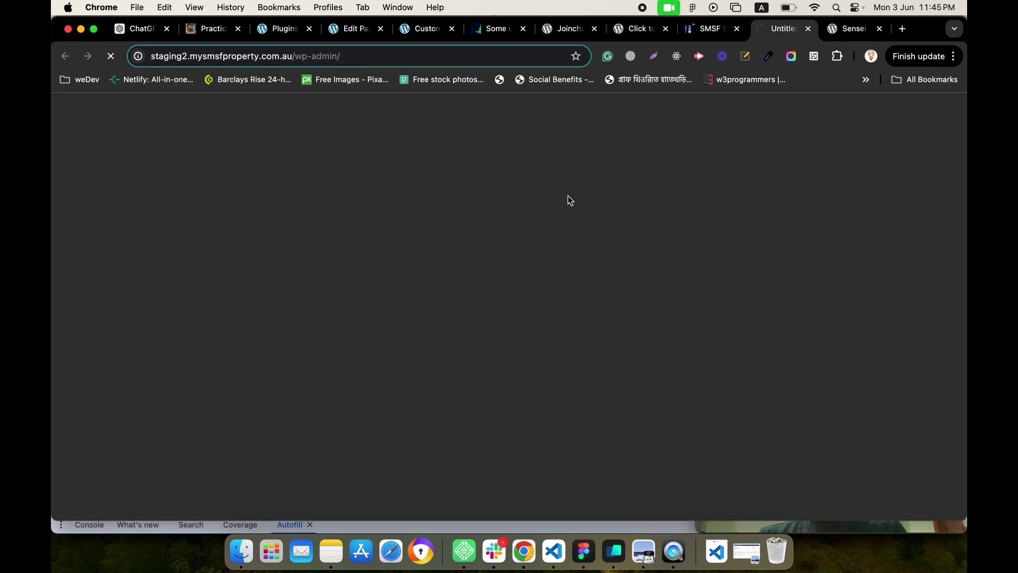
scroll(569, 262, "down", 5)
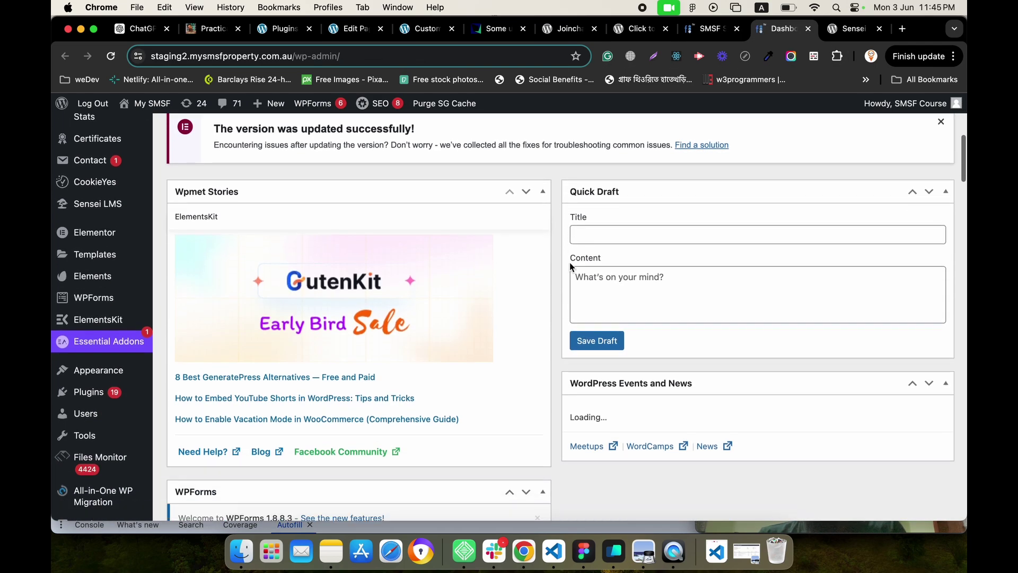
scroll(570, 262, "up", 4)
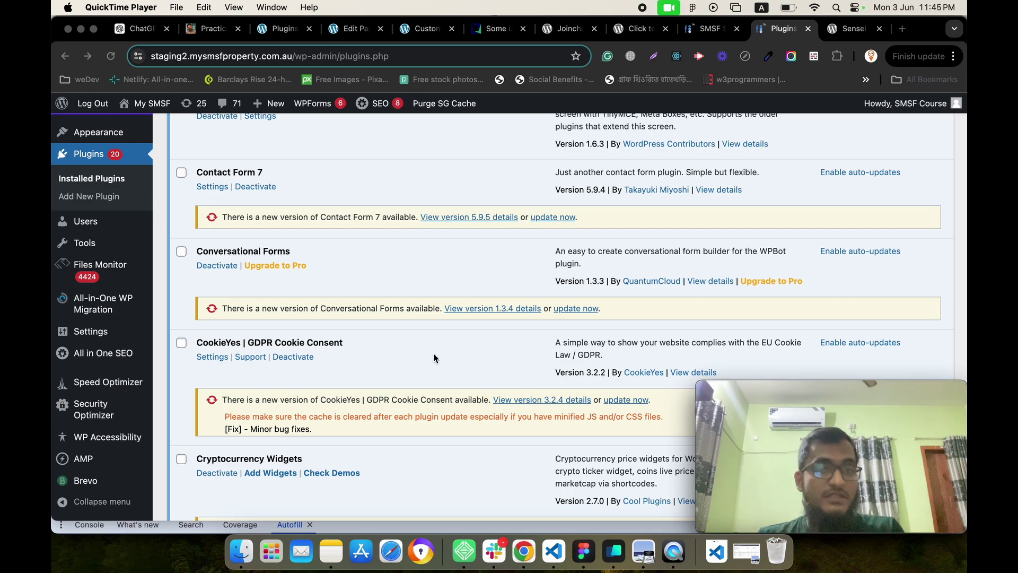
- Search Installed Plugins for 'certific' to confirm Sensei LMS Certificates 2.5.1 is active
scroll(434, 353, "up", 3)
scroll(434, 353, "up", 10)
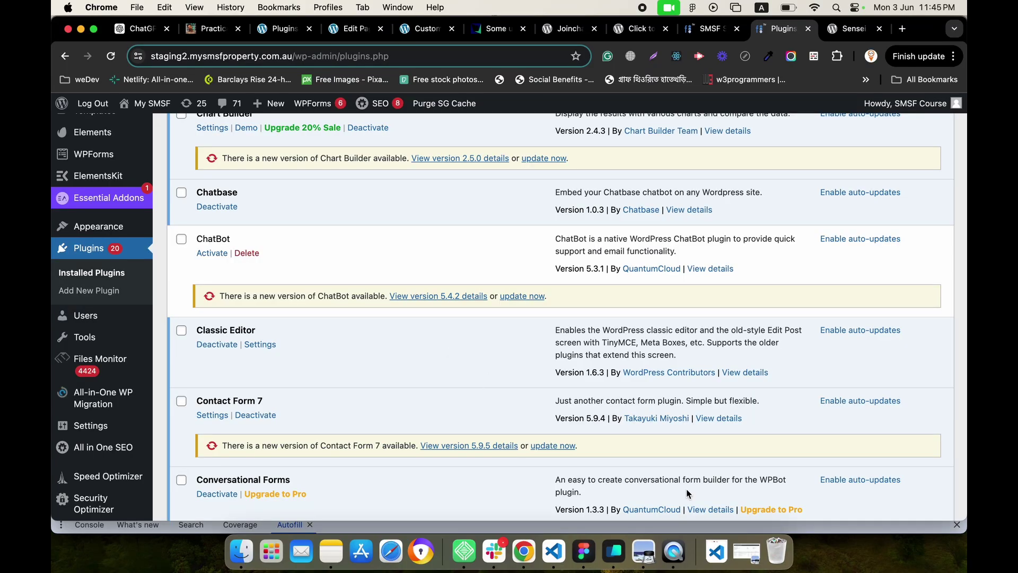
scroll(469, 374, "down", 3)
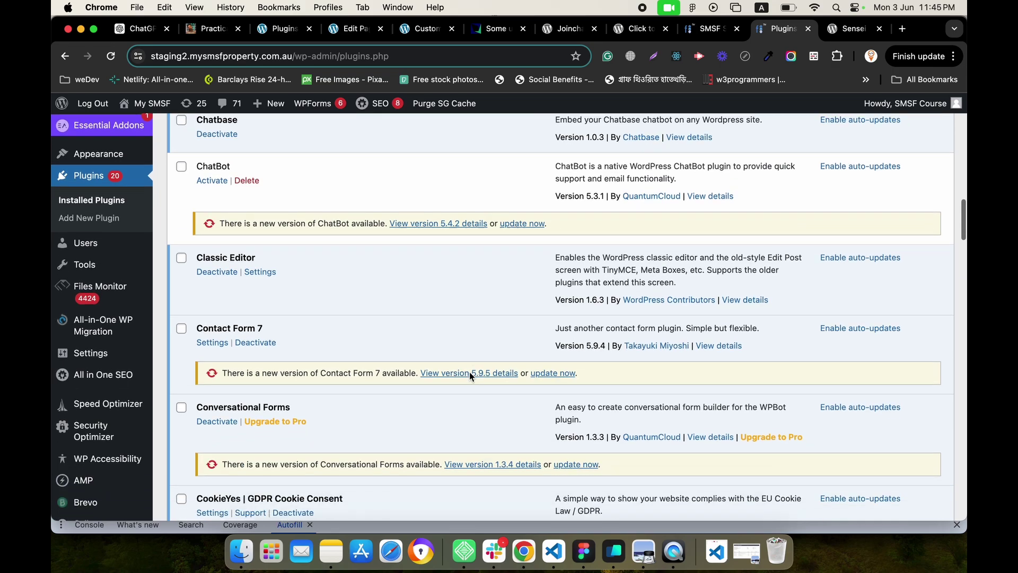
scroll(470, 374, "up", 3)
key("cmd+f")
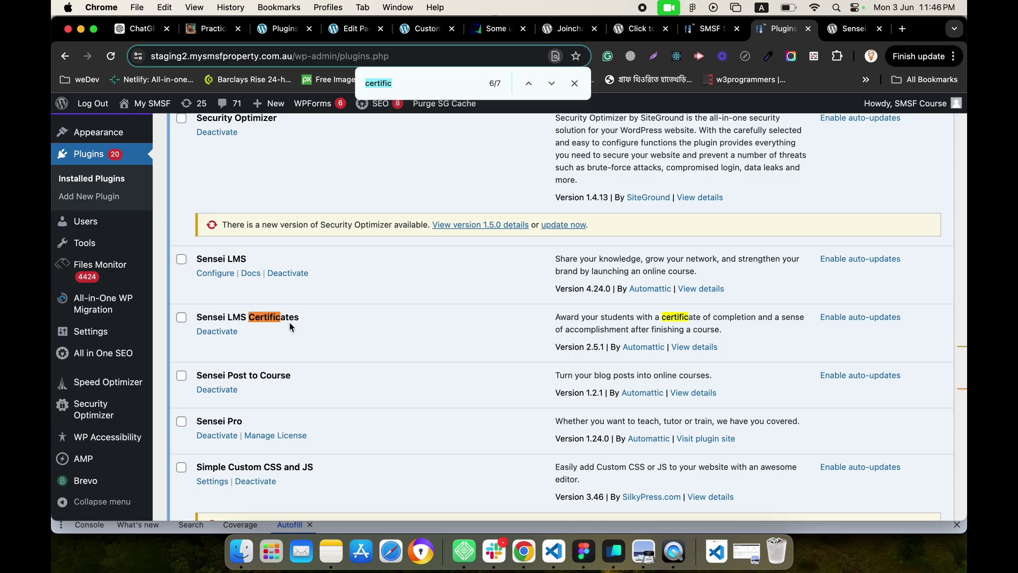
scroll(301, 317, "down", 3)
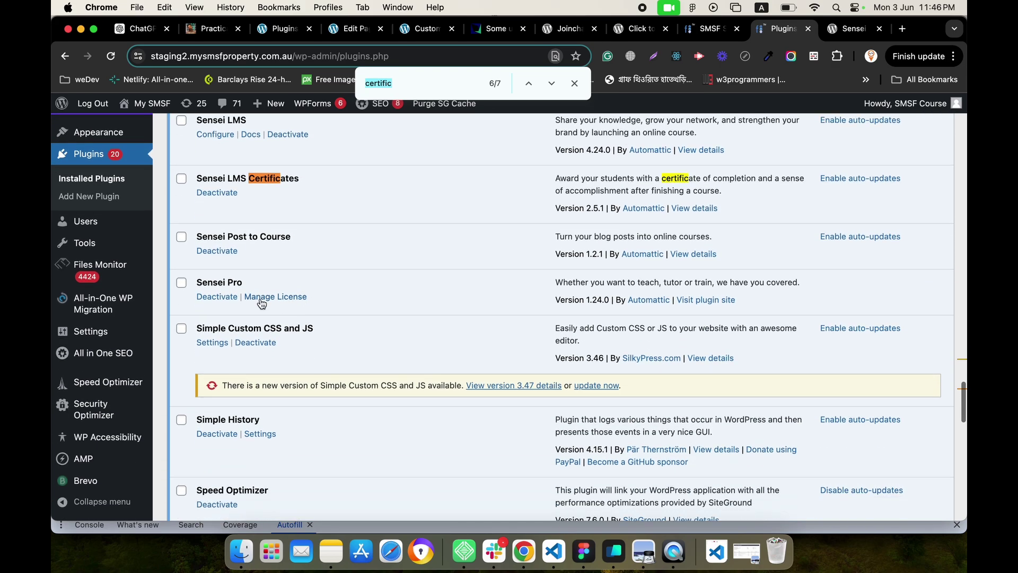
mouse_move(133, 375)
scroll(133, 375, "up", 3)
scroll(143, 328, "down", 5)
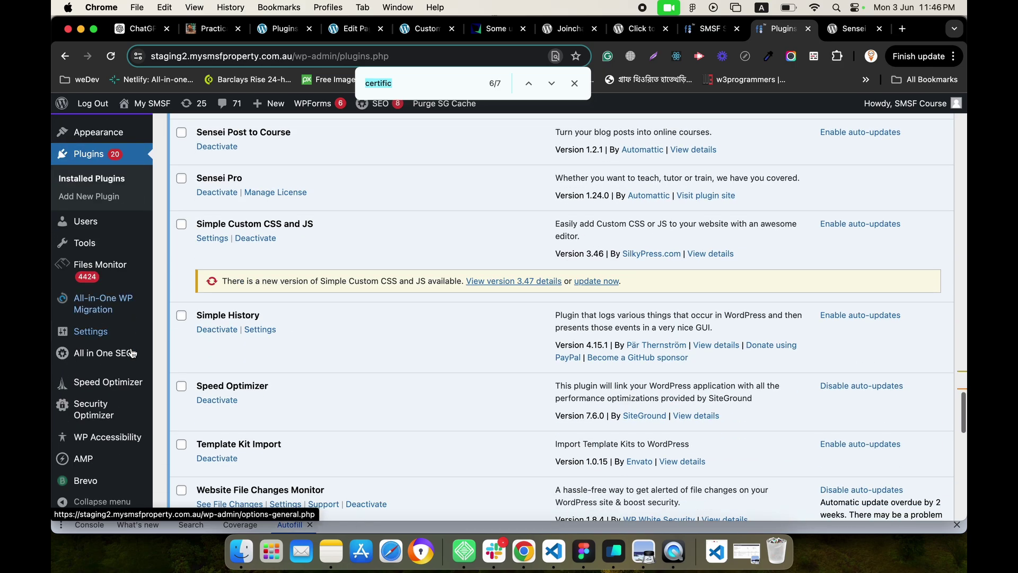
mouse_move(148, 302)
key("Return")
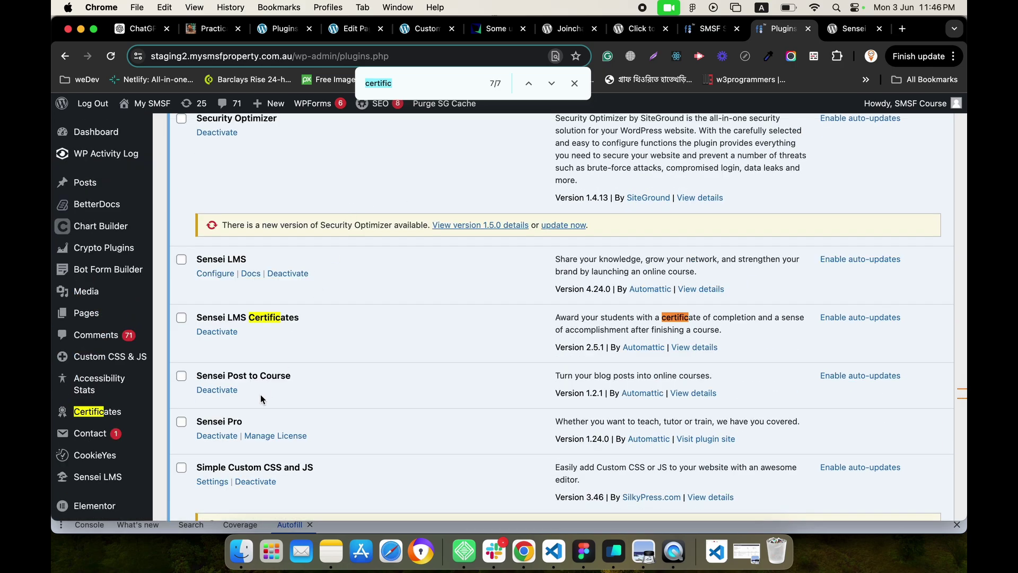
mouse_move(143, 414)
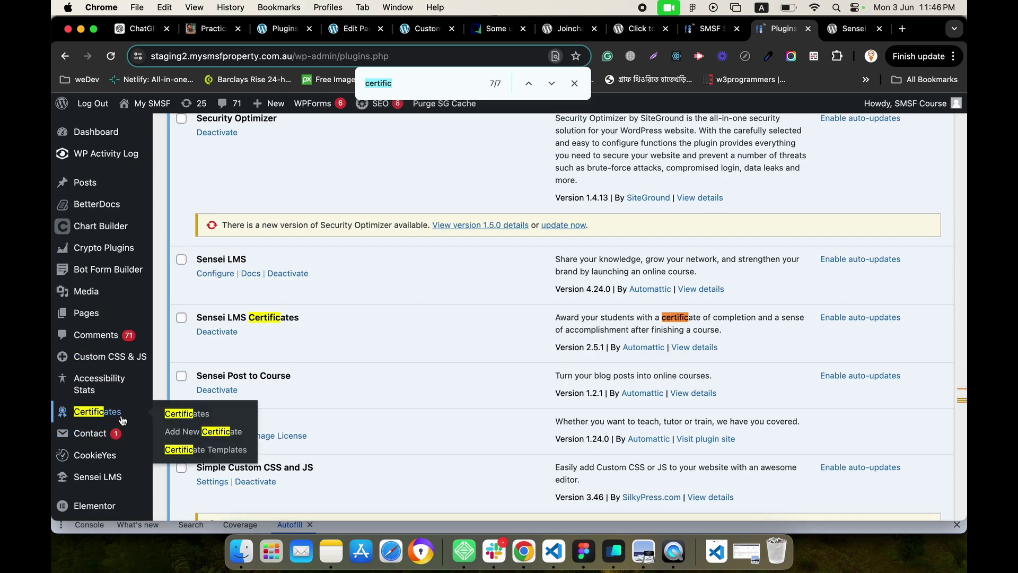
- View the Certificates list, then the Certificate Templates page with the SMSF certificate template
left_click(188, 419)
scroll(329, 346, "down", 3)
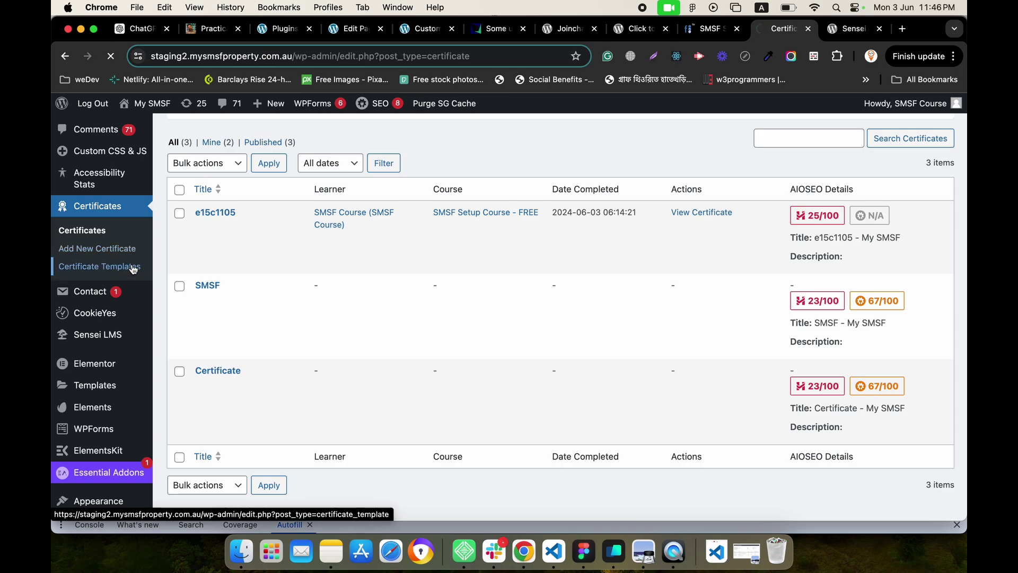
scroll(296, 348, "down", 10)
scroll(297, 348, "up", 5)
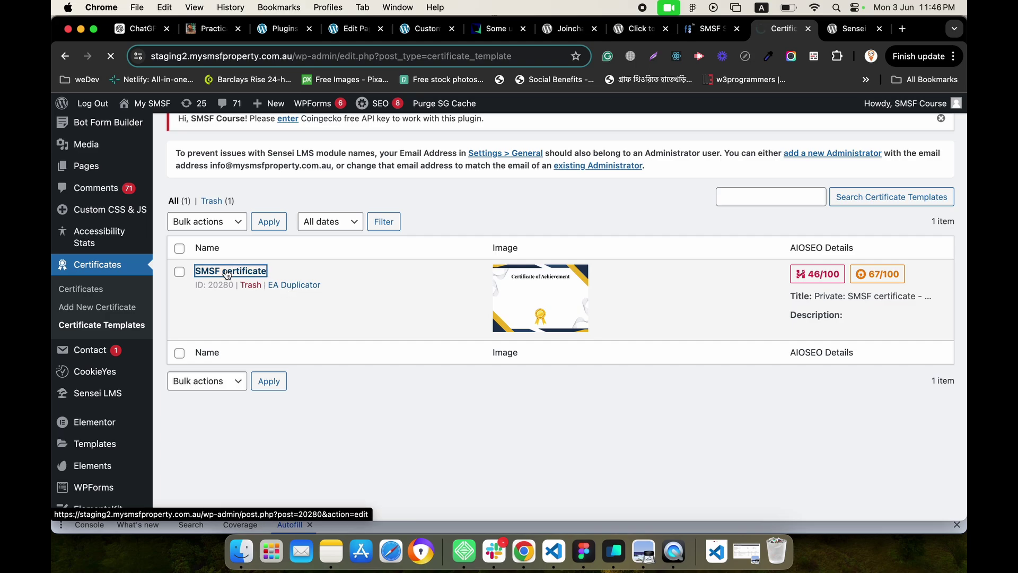
- Open the SMSF certificate template and drag the course-name area just below the title
scroll(363, 326, "down", 5)
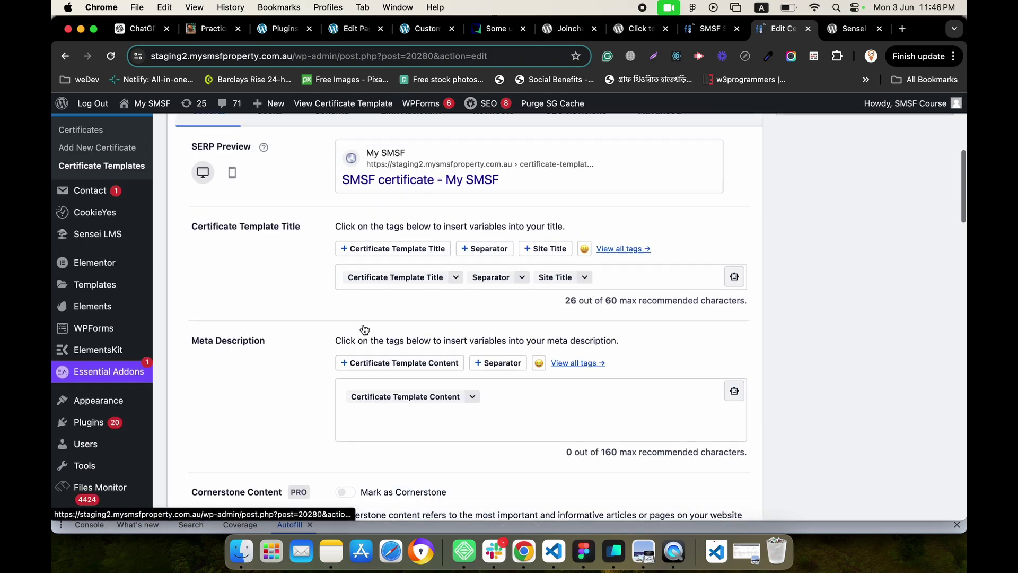
scroll(362, 329, "up", 5)
scroll(419, 323, "down", 15)
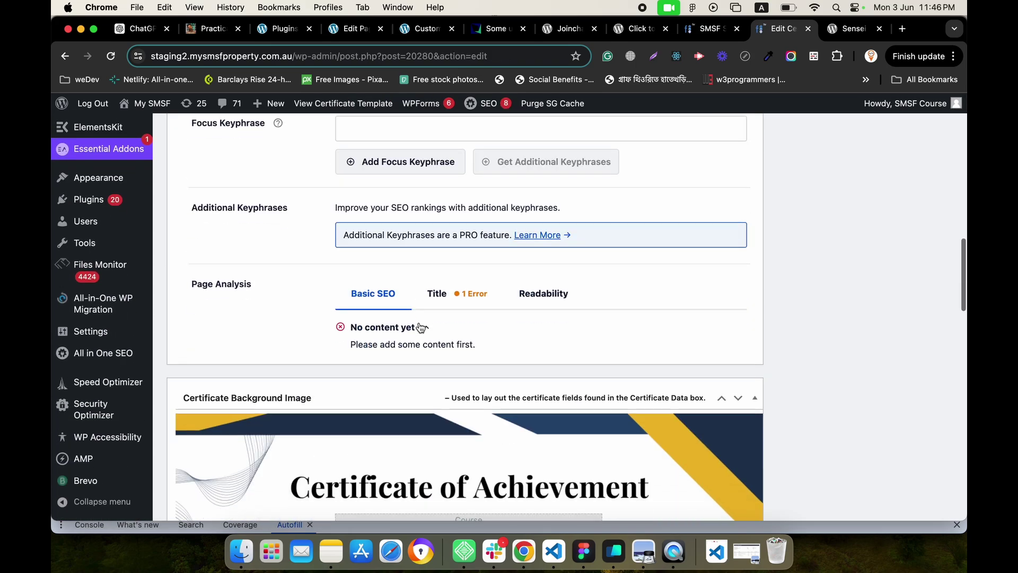
scroll(278, 349, "up", 3)
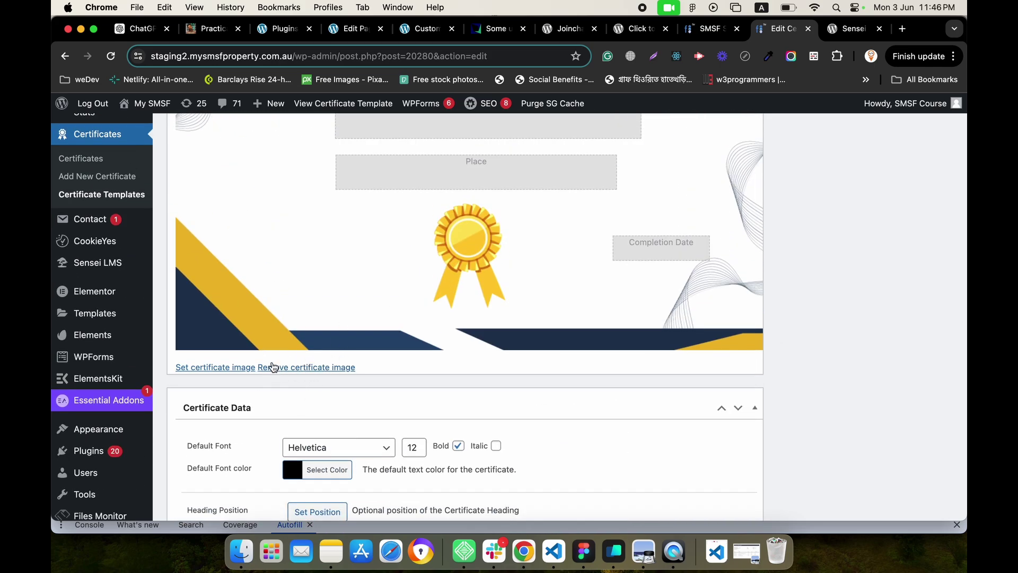
scroll(332, 368, "down", 5)
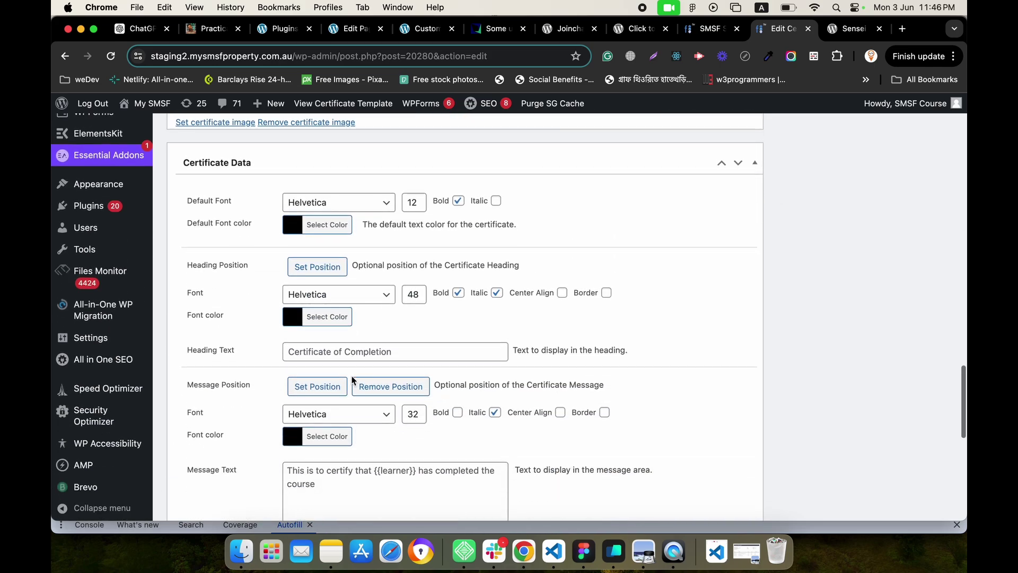
scroll(341, 318, "up", 7)
scroll(380, 290, "up", 3)
left_click(430, 243)
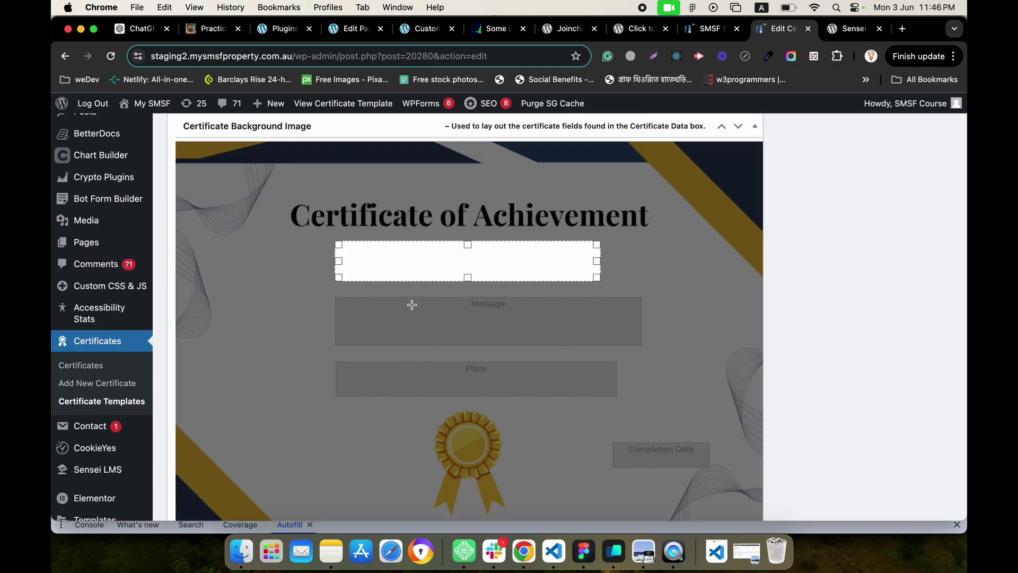
scroll(412, 302, "down", 8)
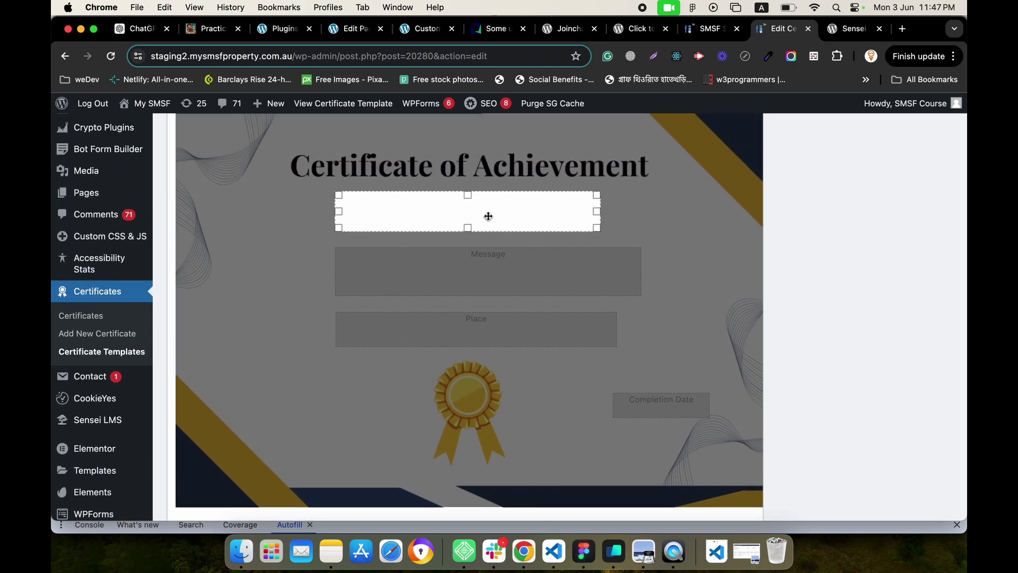
mouse_move(427, 202)
left_mouse_down()
mouse_move(419, 218)
mouse_move(430, 196)
left_mouse_up()
- Confirm the course-name placement and keep Helvetica as the course name font
left_click(438, 268)
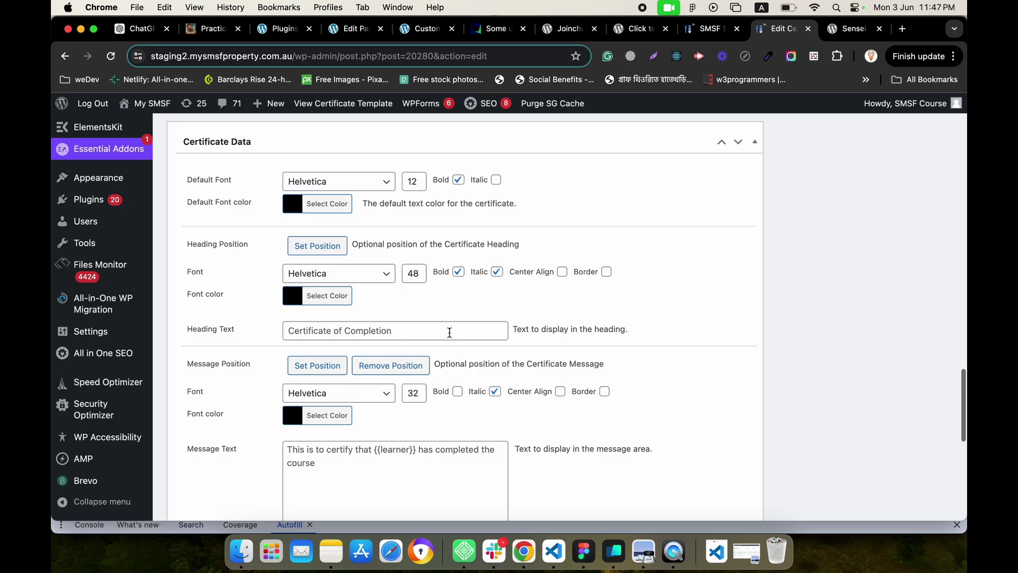
scroll(227, 349, "down", 5)
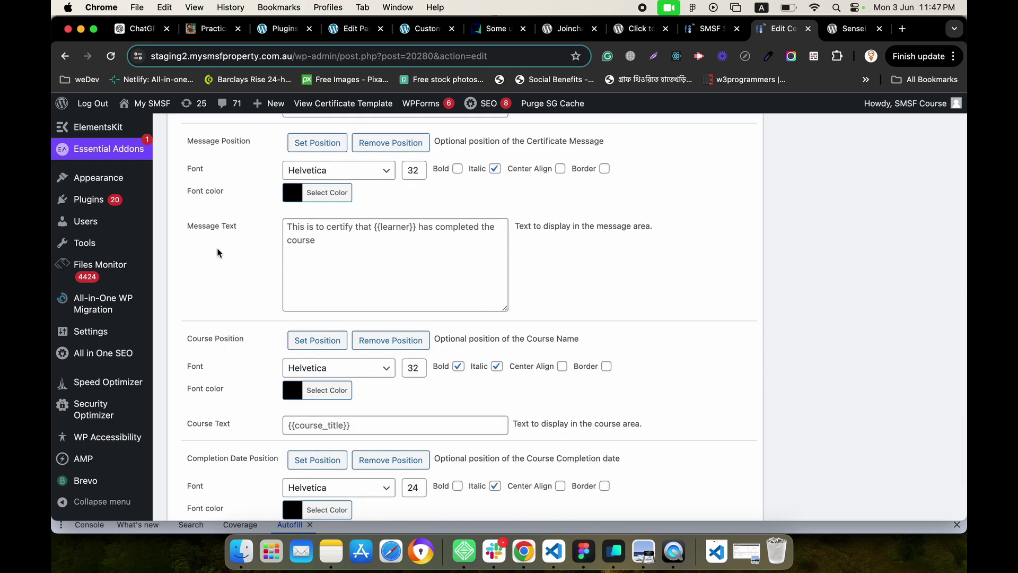
left_click(371, 279)
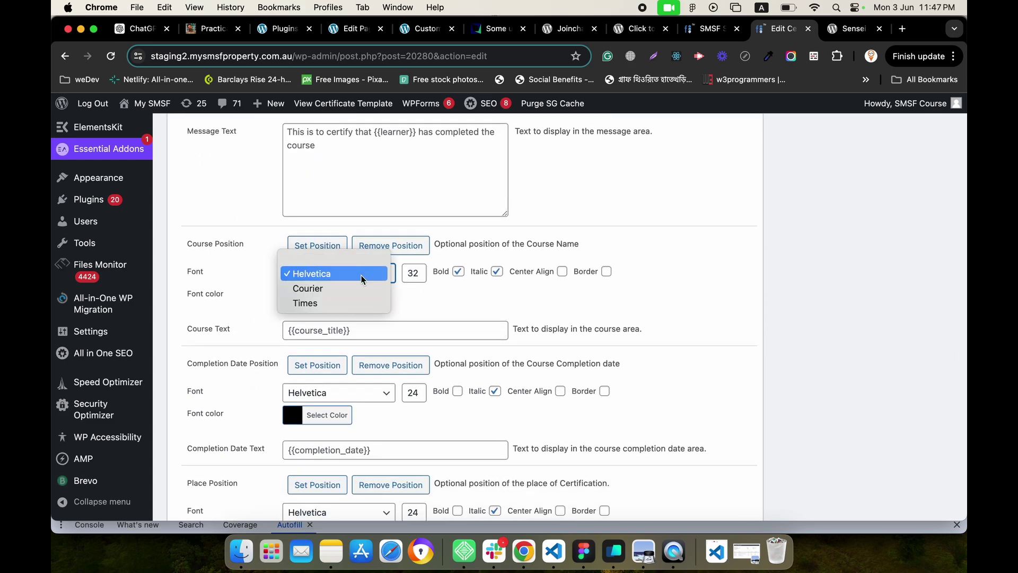
left_click(445, 309)
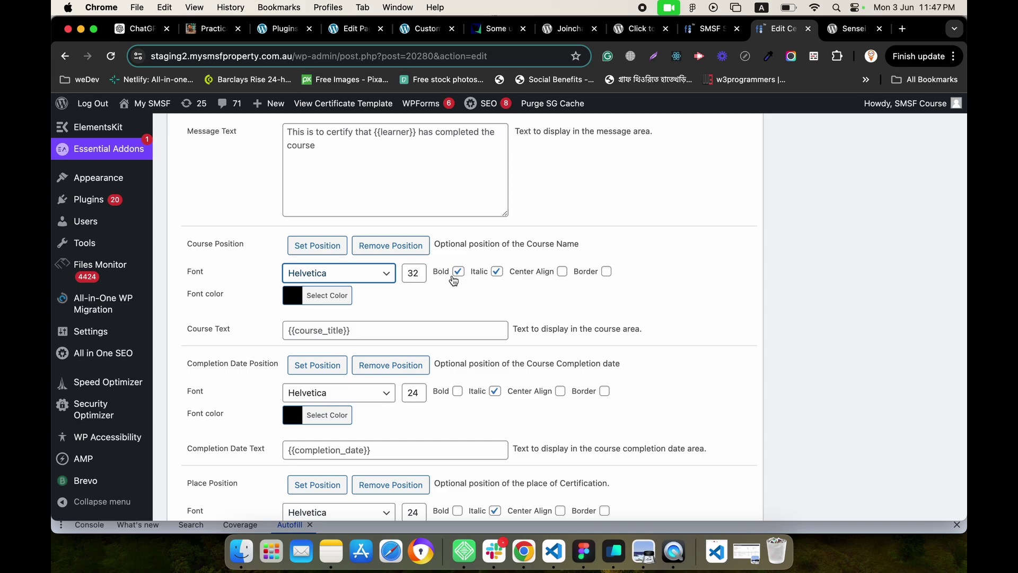
- Remove the course name's position from the certificate layout
scroll(452, 280, "down", 1)
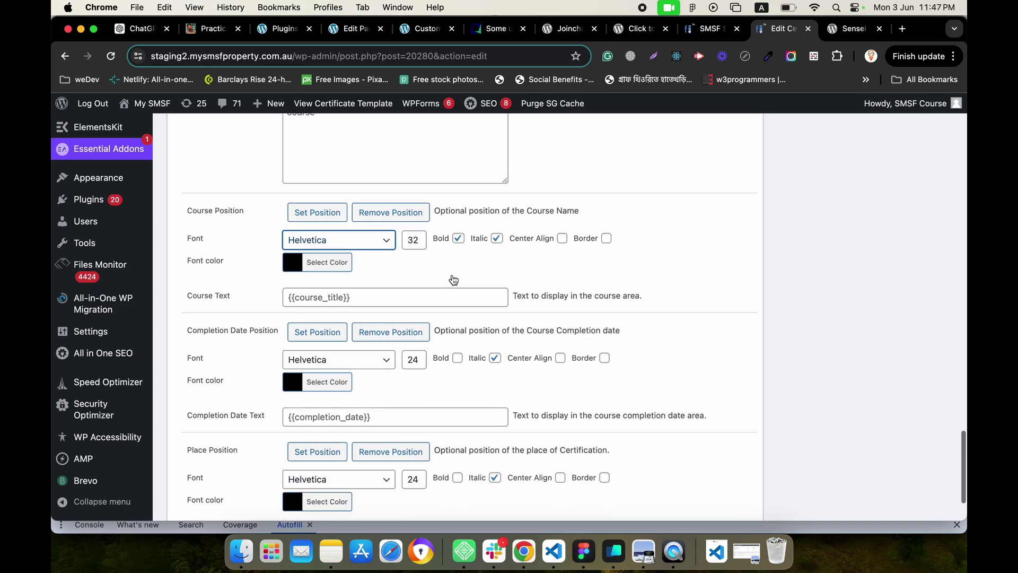
scroll(450, 273, "up", 2)
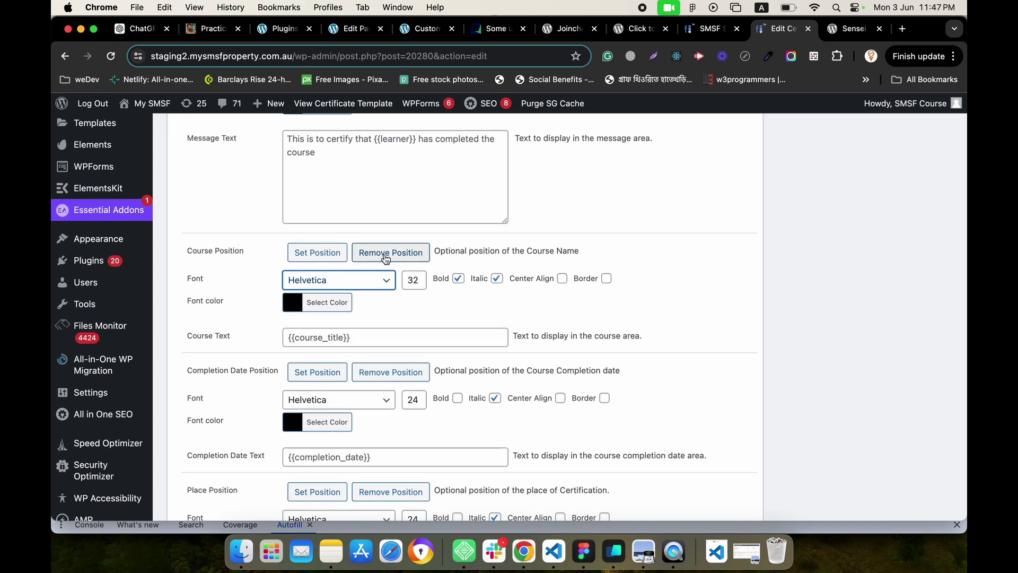
left_click(386, 253)
scroll(441, 238, "up", 10)
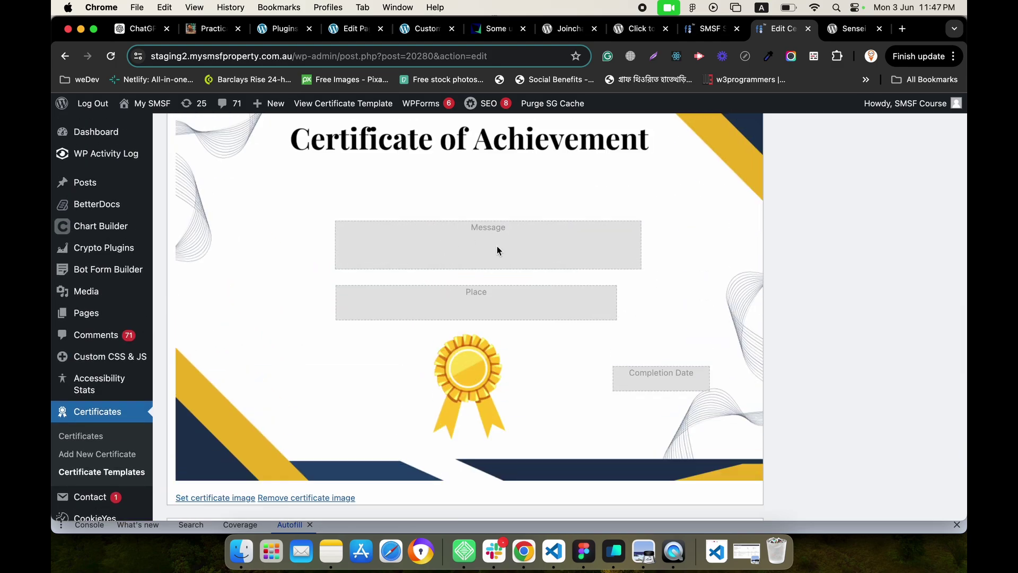
scroll(447, 256, "down", 10)
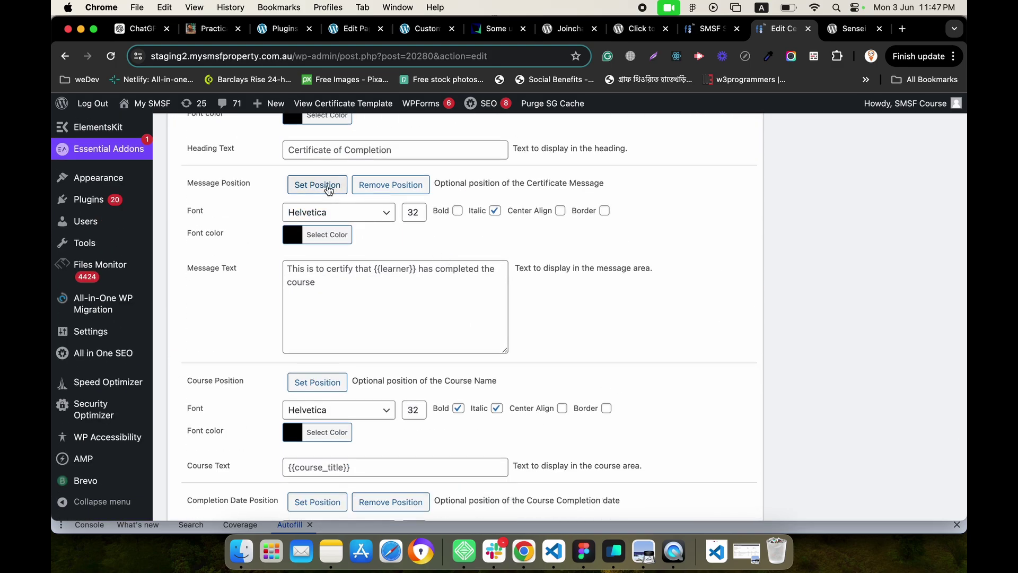
- Draw and widen the message box just below the Certificate of Achievement heading
left_click(329, 185)
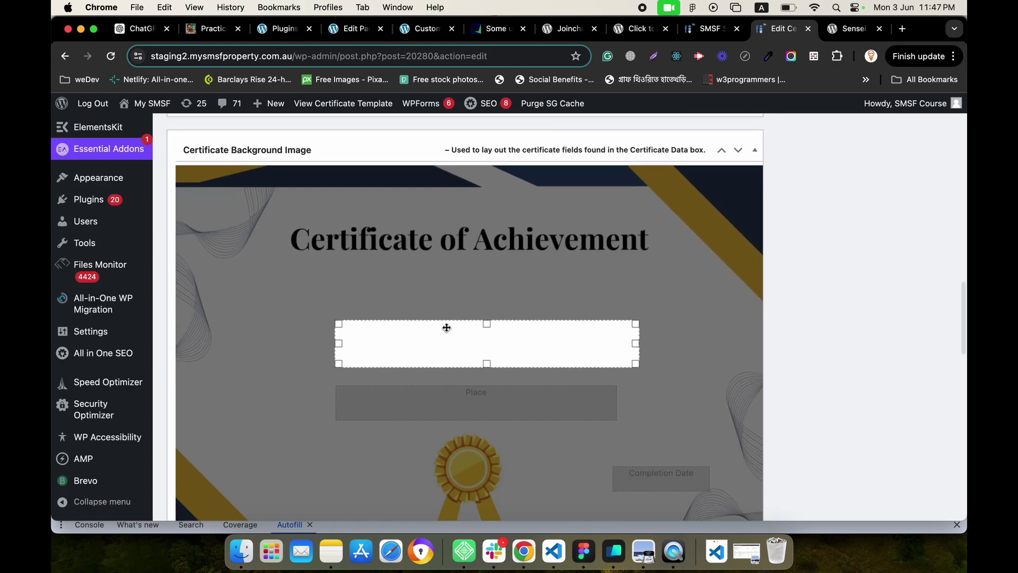
mouse_move(446, 325)
left_mouse_down()
mouse_move(441, 288)
mouse_move(444, 305)
left_mouse_up()
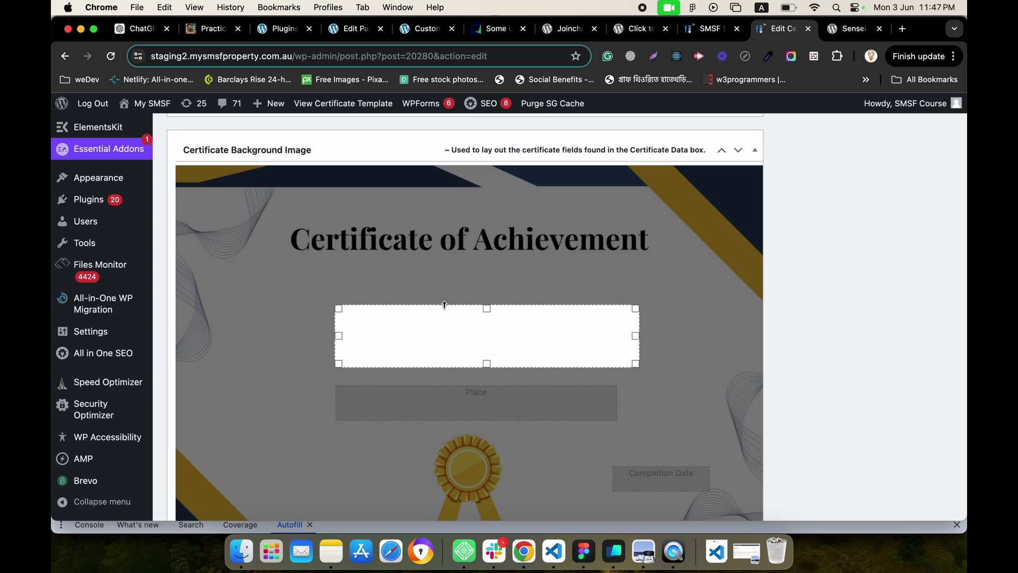
left_click_drag(499, 323, 486, 436)
left_click(473, 396)
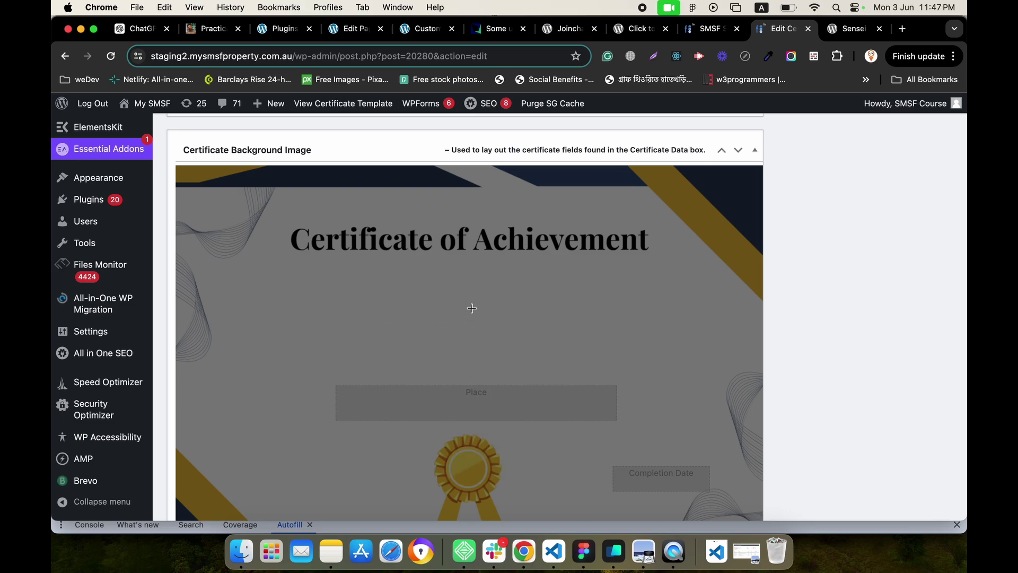
left_click(408, 337)
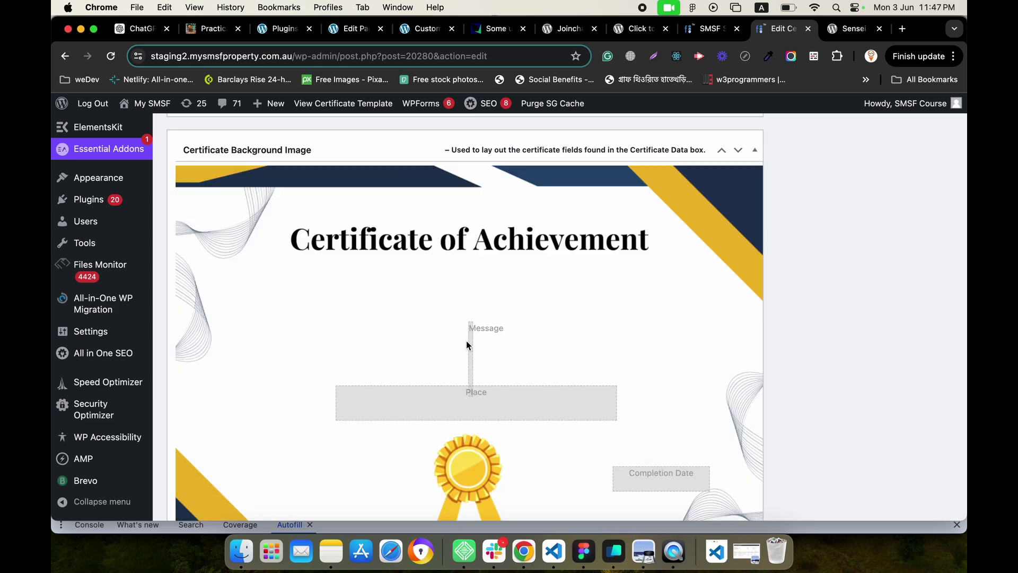
left_click_drag(466, 344, 474, 366)
left_click(471, 356)
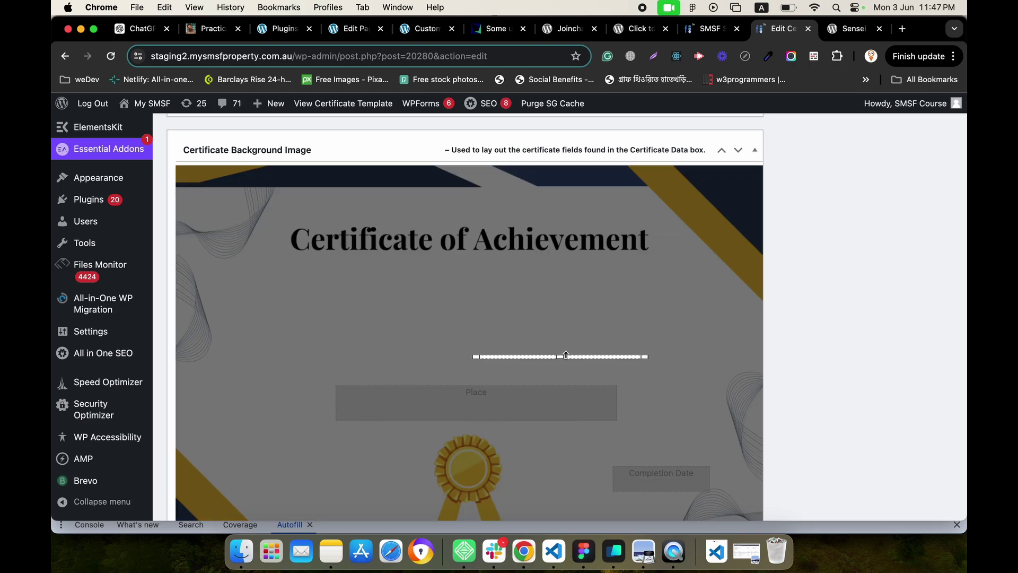
left_click_drag(559, 353, 552, 270)
left_click_drag(552, 314, 329, 302)
scroll(591, 336, "down", 20)
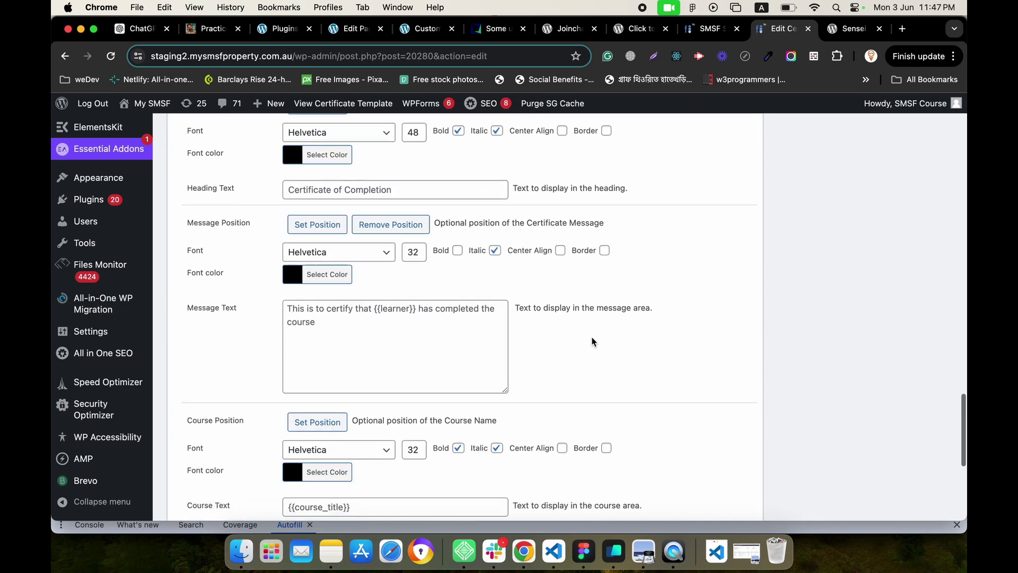
scroll(493, 360, "up", 1)
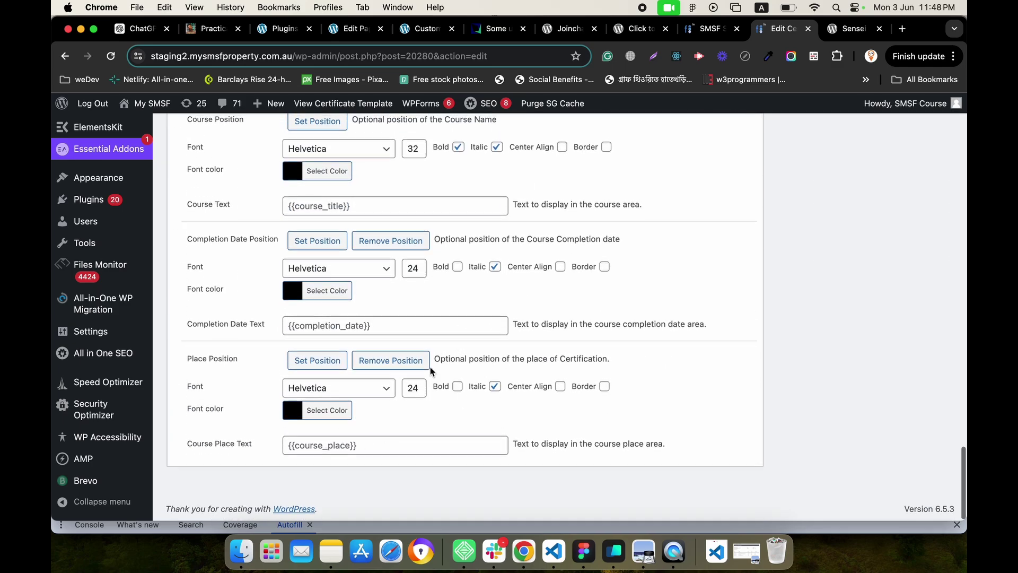
scroll(425, 329, "up", 1)
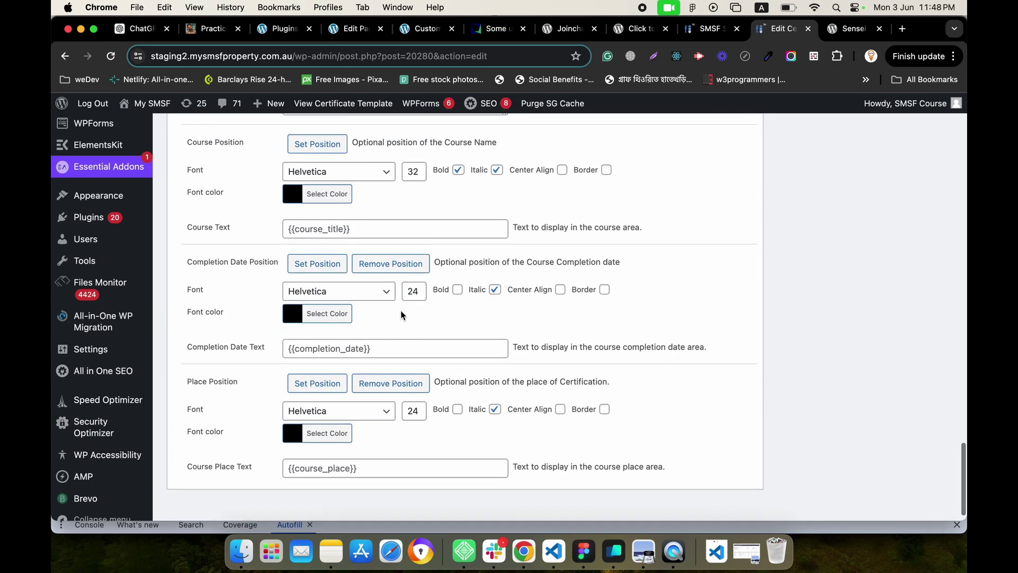
left_click(297, 321)
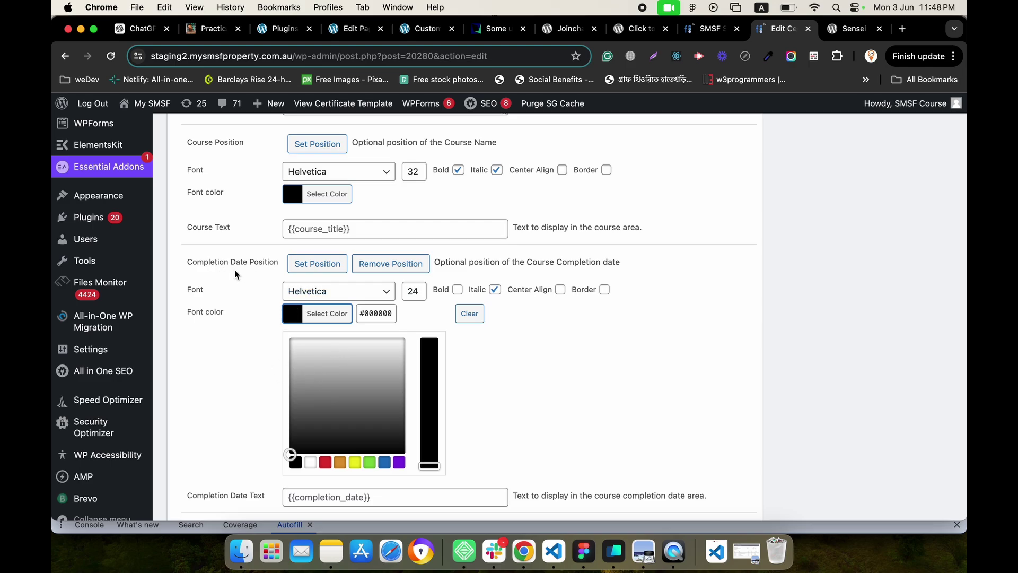
left_click(240, 368)
scroll(241, 368, "up", 20)
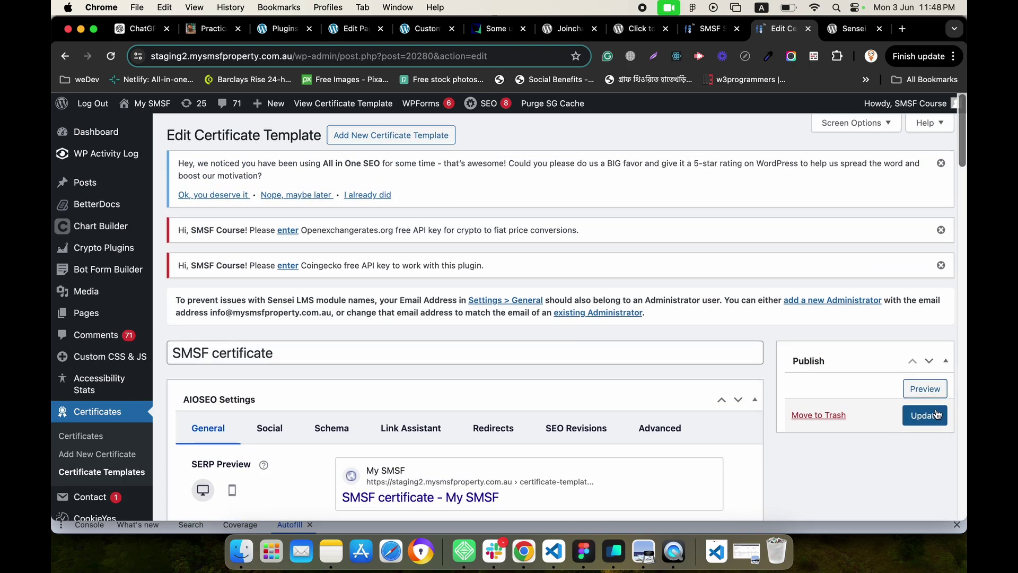
scroll(471, 364, "down", 5)
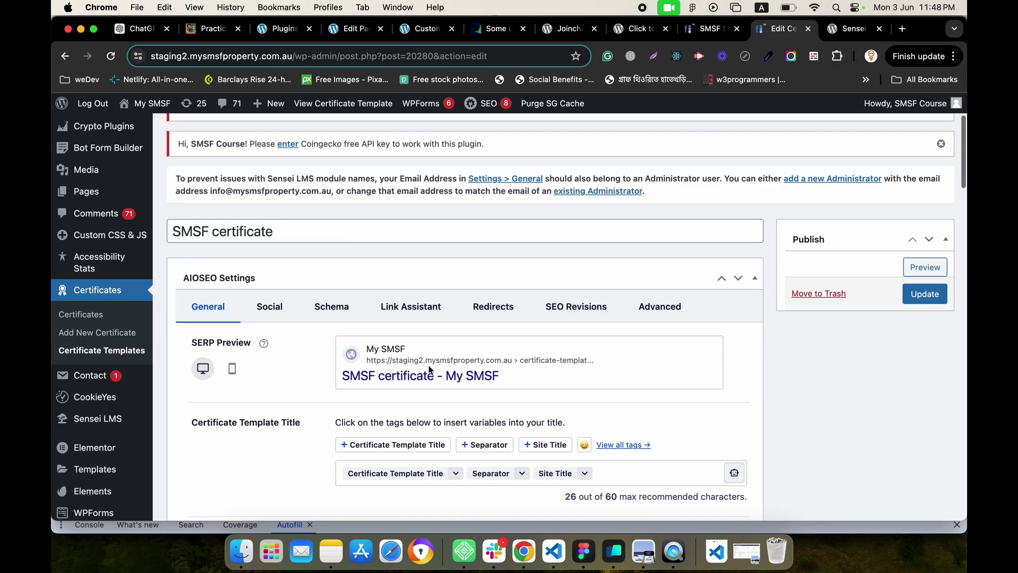
scroll(394, 326, "up", 4)
scroll(394, 321, "down", 8)
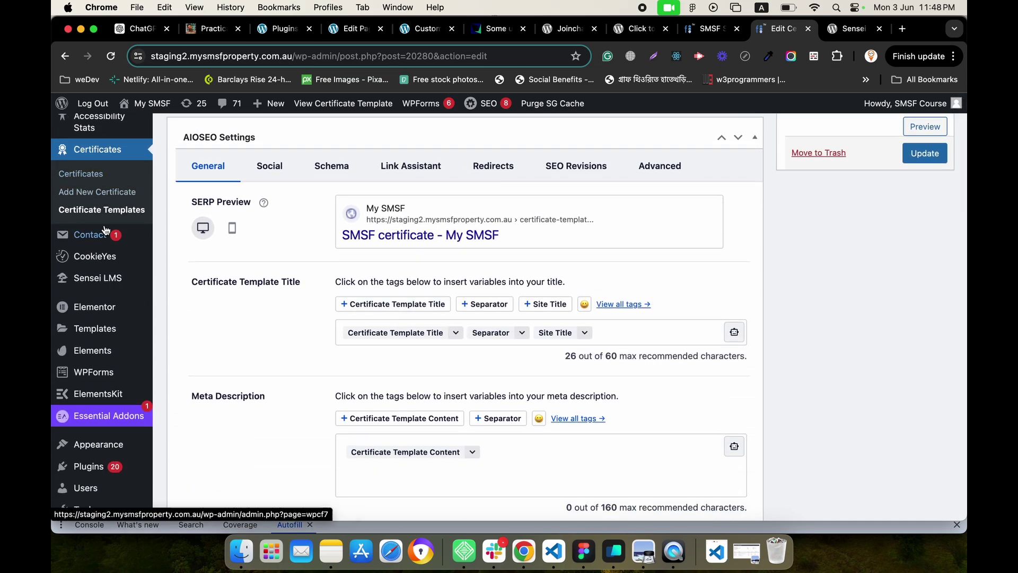
scroll(121, 186, "up", 5)
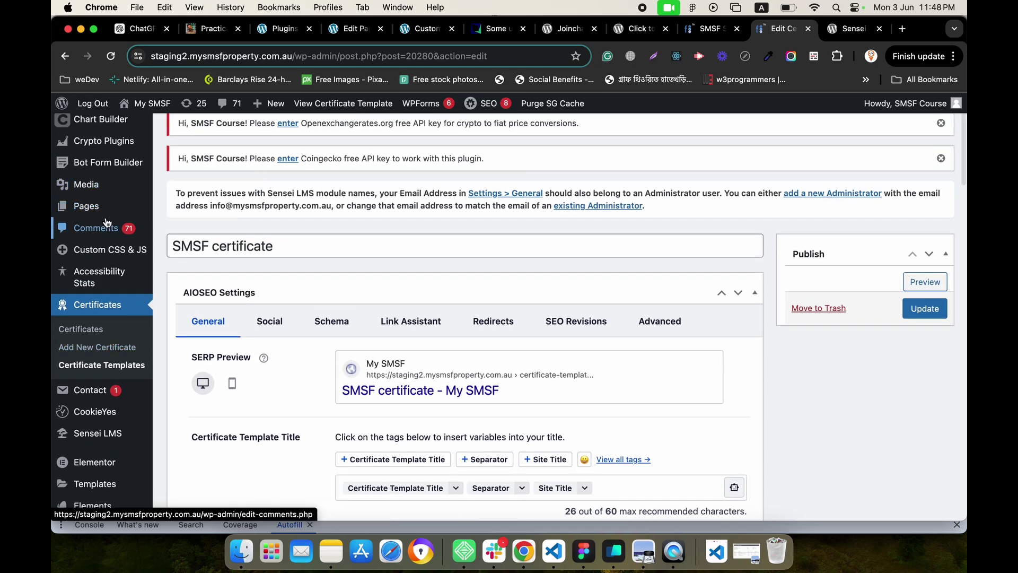
- Browse the site's Pages list, then go to Sensei LMS > Courses
left_click(110, 214)
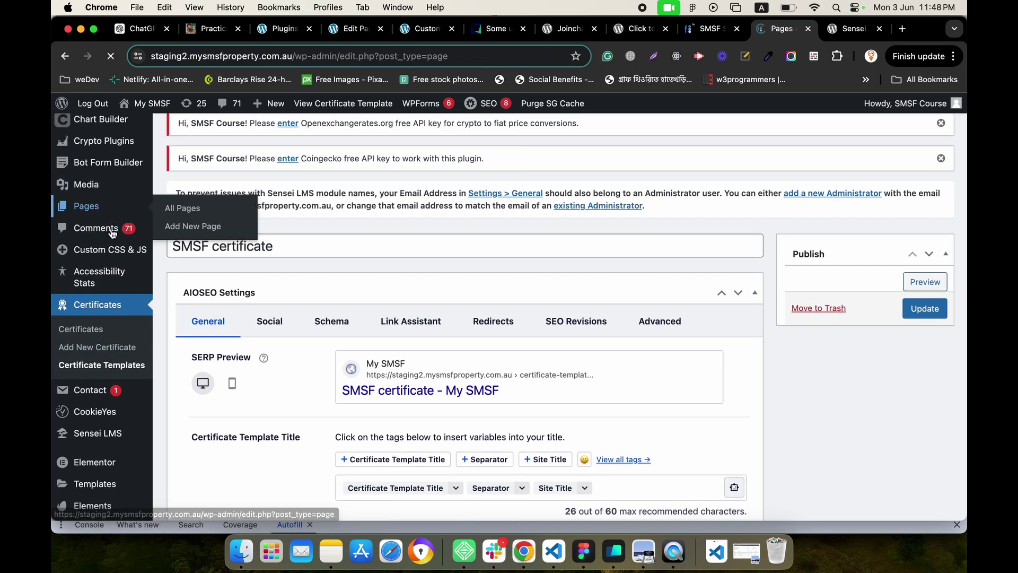
scroll(113, 334, "down", 10)
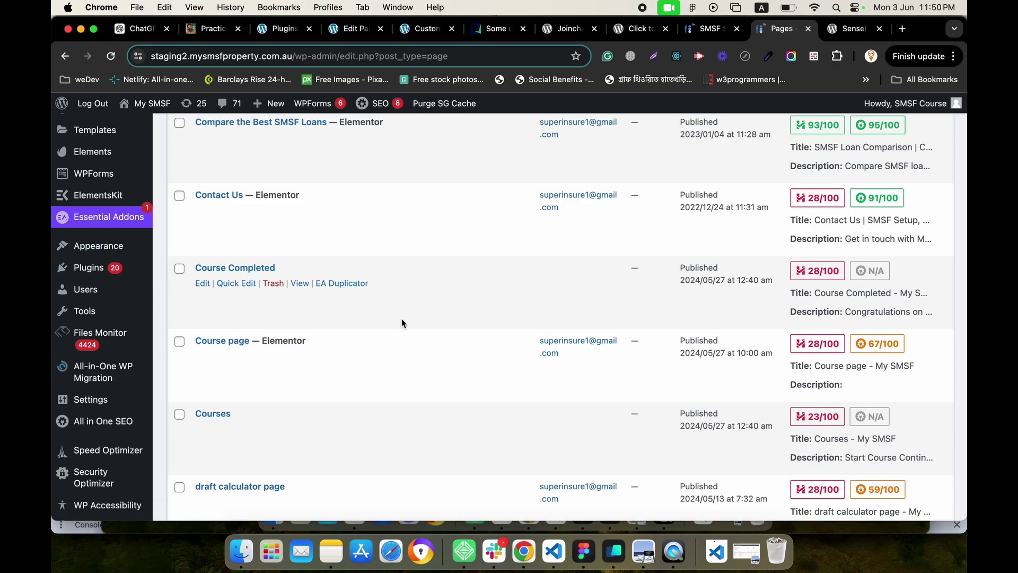
scroll(472, 277, "down", 2)
scroll(537, 277, "up", 5)
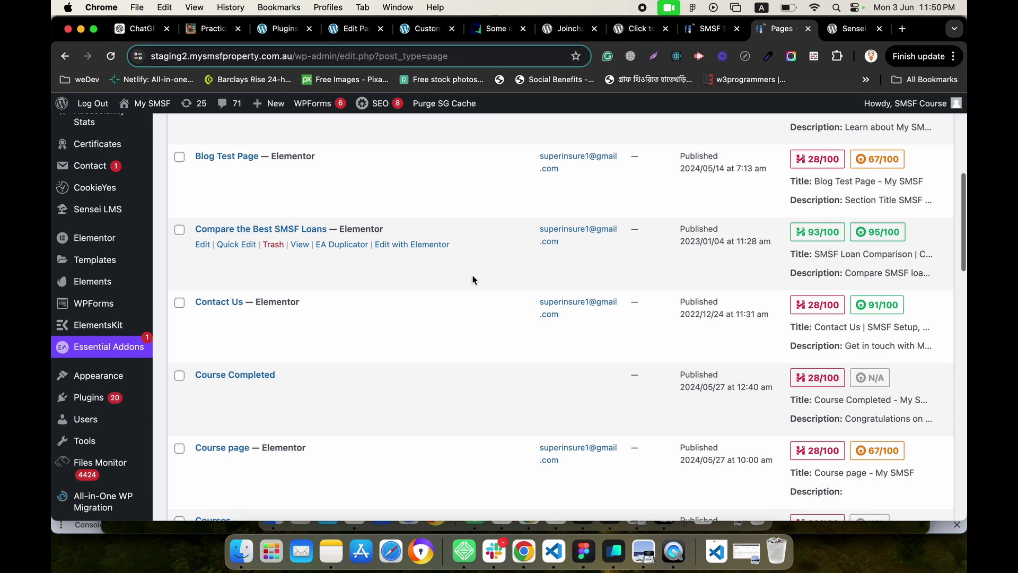
scroll(473, 279, "down", 4)
scroll(375, 333, "down", 5)
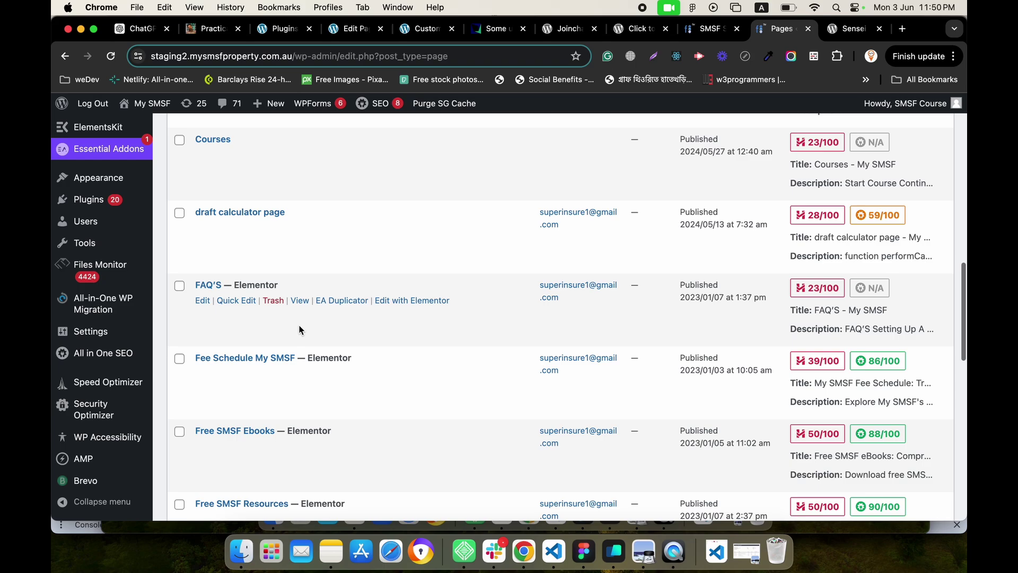
scroll(299, 328, "up", 4)
mouse_move(122, 212)
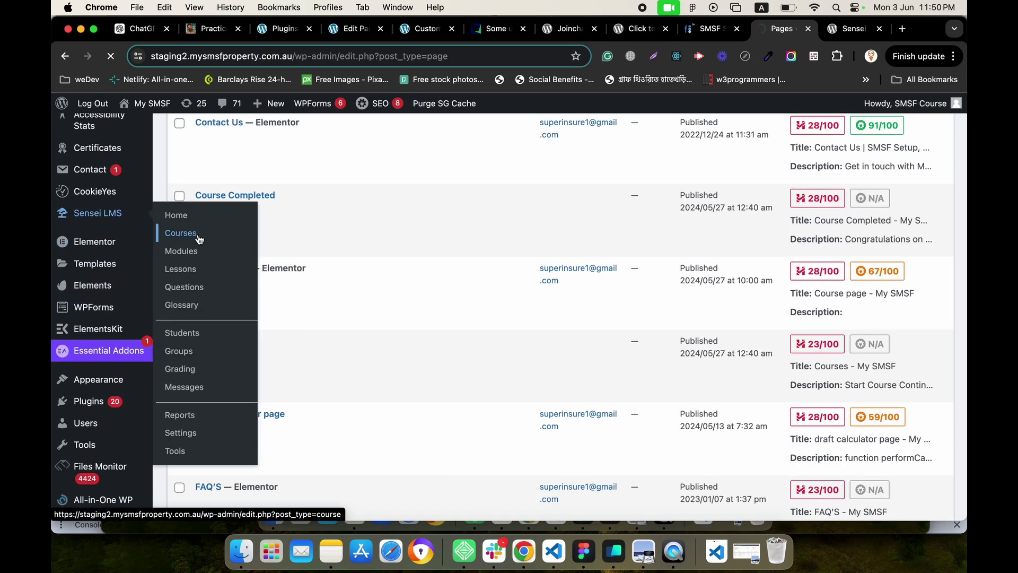
scroll(466, 307, "down", 7)
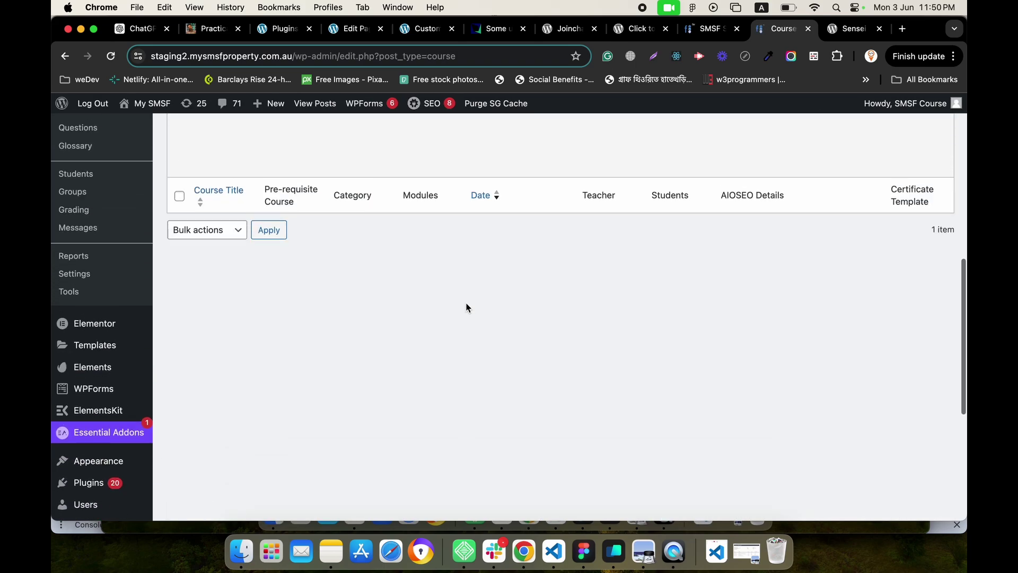
scroll(329, 279, "up", 4)
- Edit SMSF Setup Course - FREE and pick SMSF certificate in the Certificate Template dropdown
left_click(202, 270)
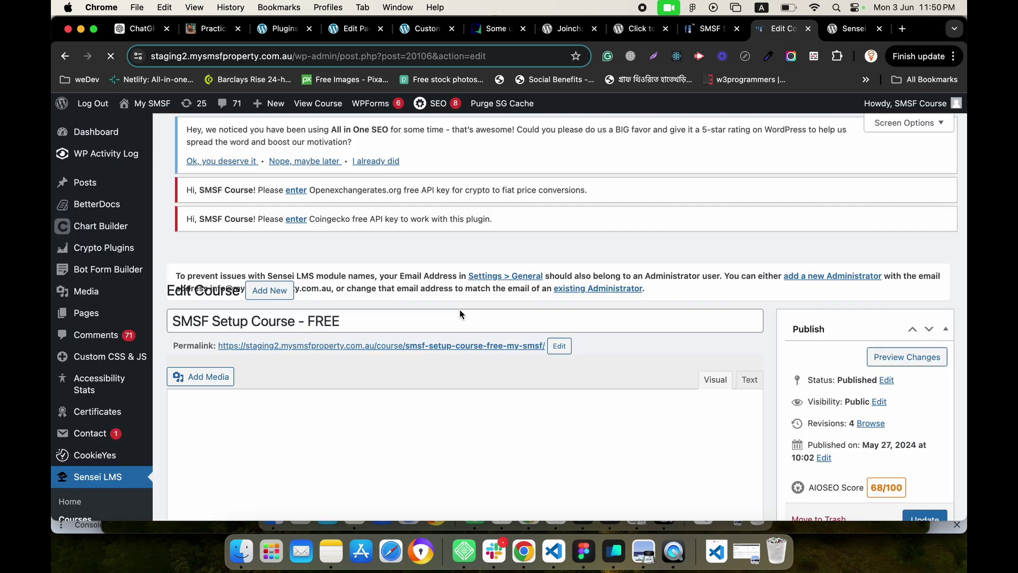
scroll(513, 413, "down", 4)
scroll(719, 405, "down", 5)
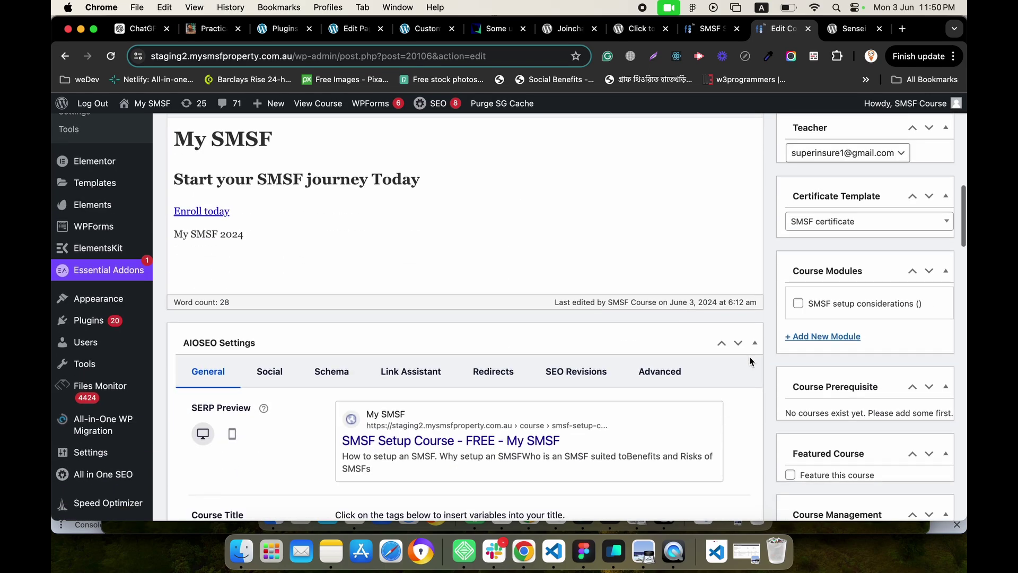
left_click(837, 233)
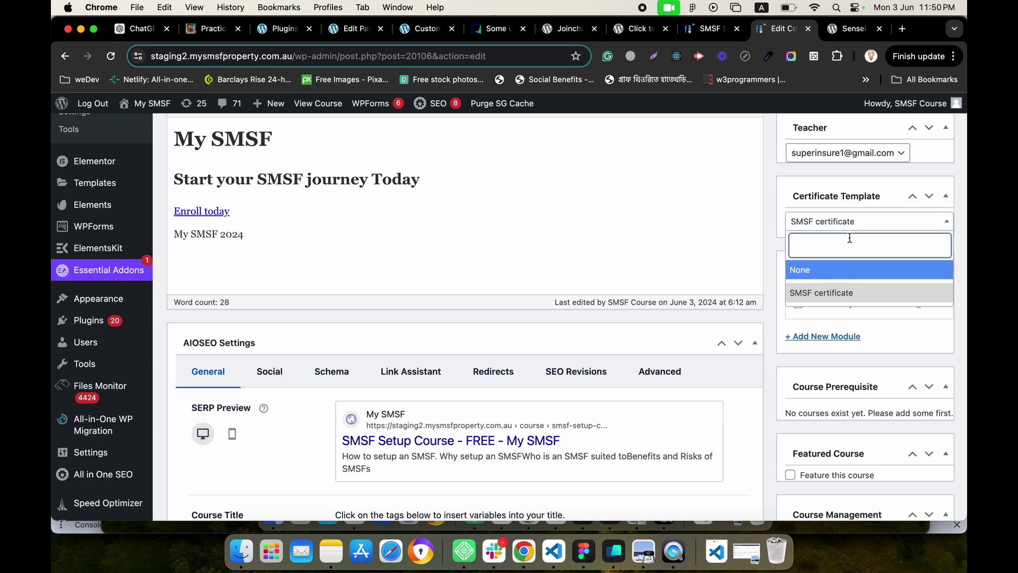
left_click(836, 295)
scroll(838, 245, "up", 5)
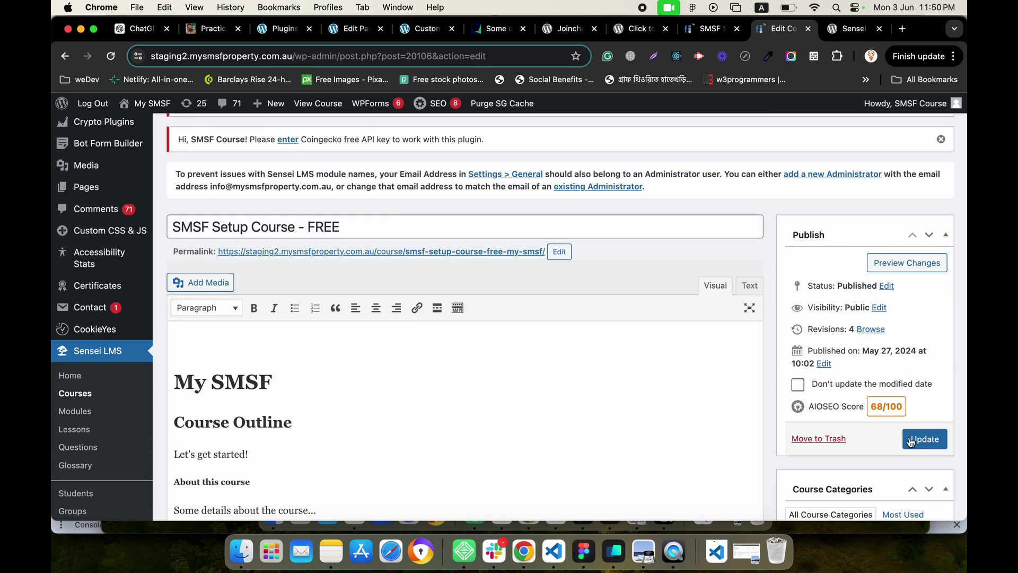
scroll(793, 389, "down", 10)
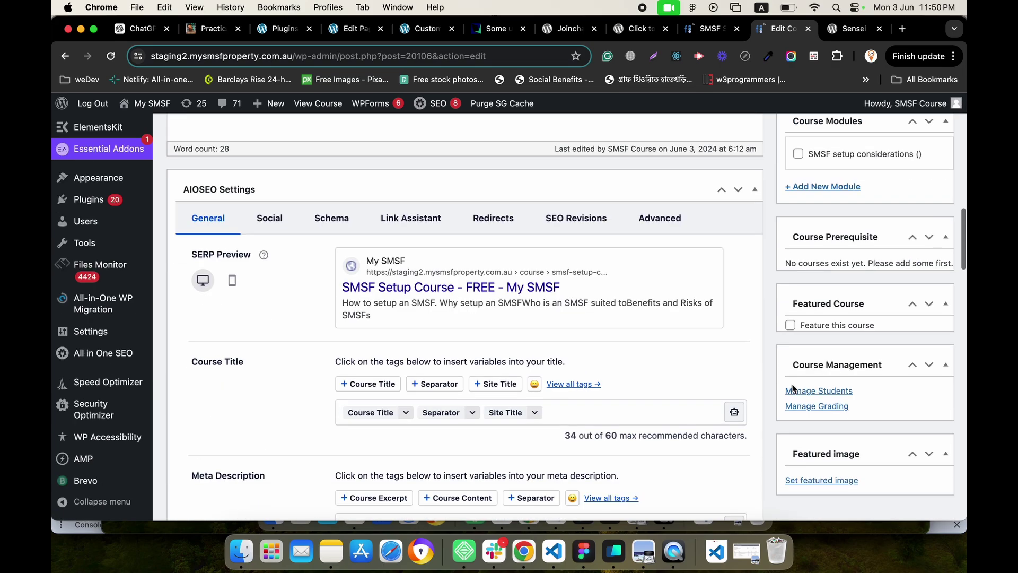
scroll(794, 389, "up", 5)
scroll(793, 389, "up", 10)
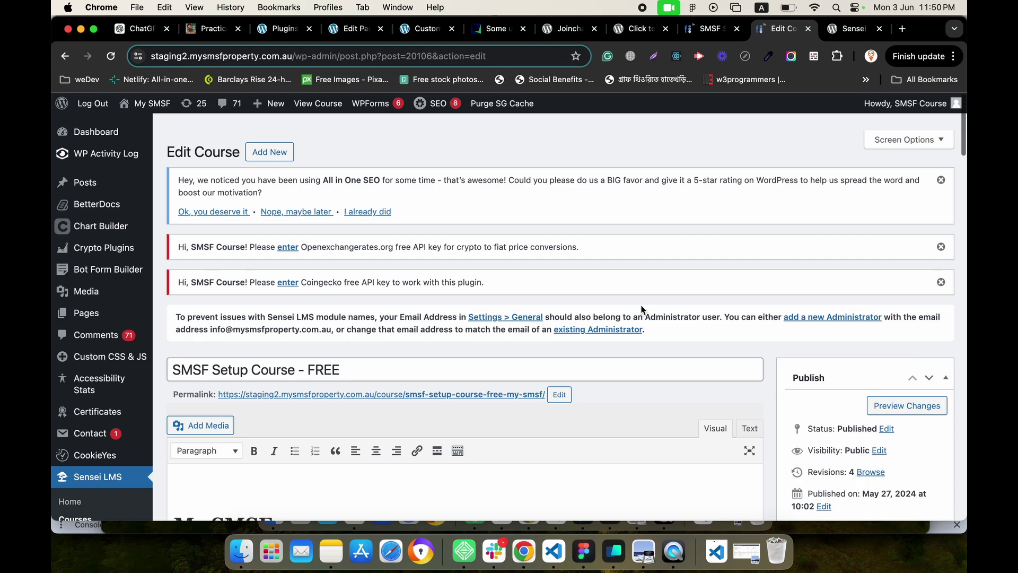
- Open the live SMSF Setup Course – FREE page and view its Certificate of Achievement
left_click(483, 380)
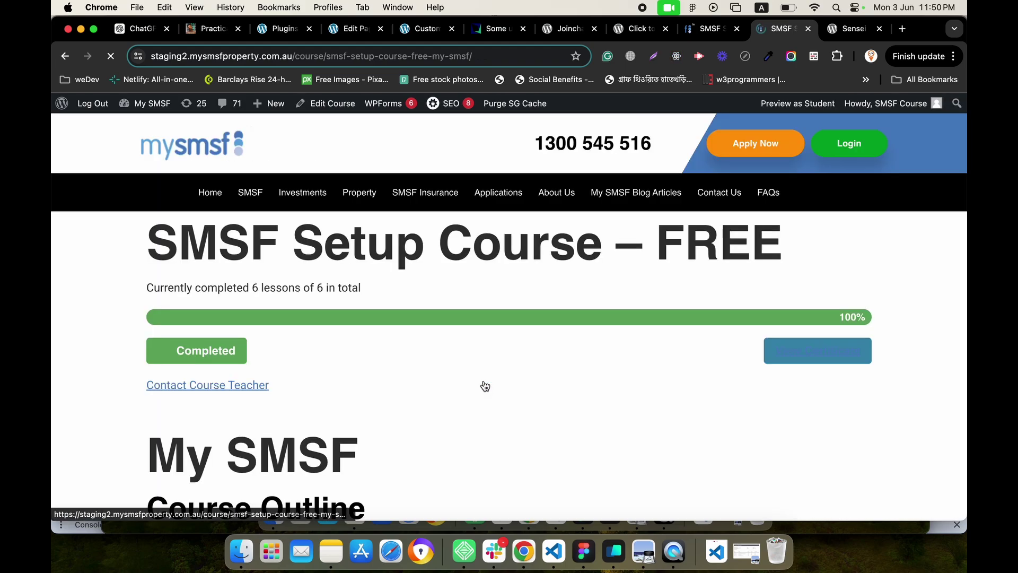
left_click(816, 356)
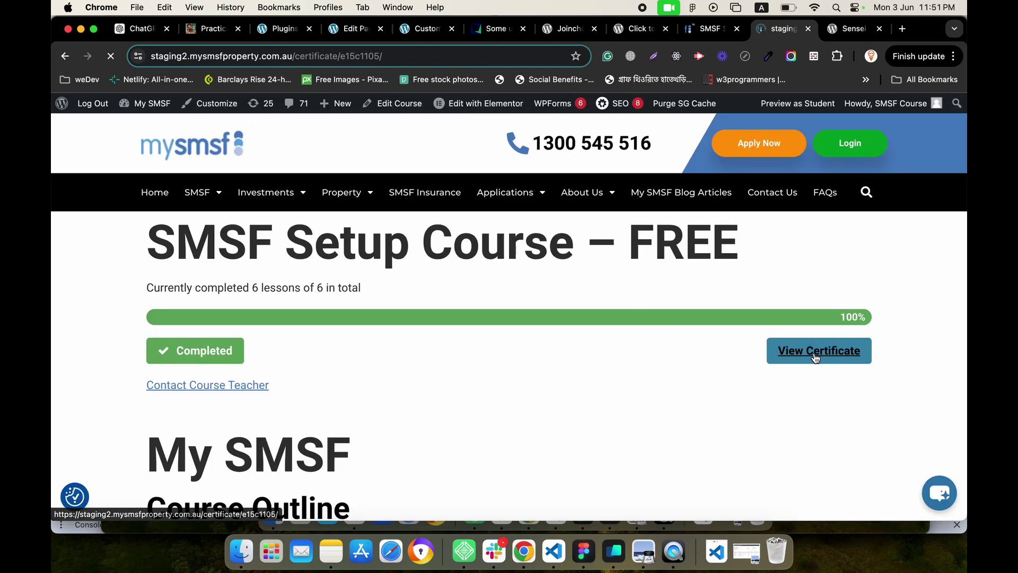